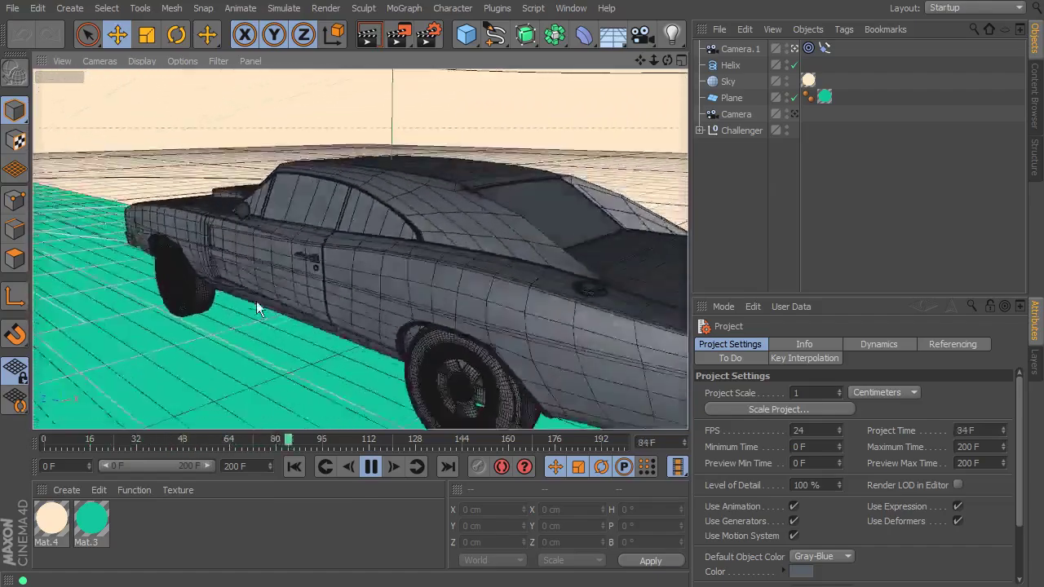
Create a new material and stop the animation playback.
left_click(62, 492)
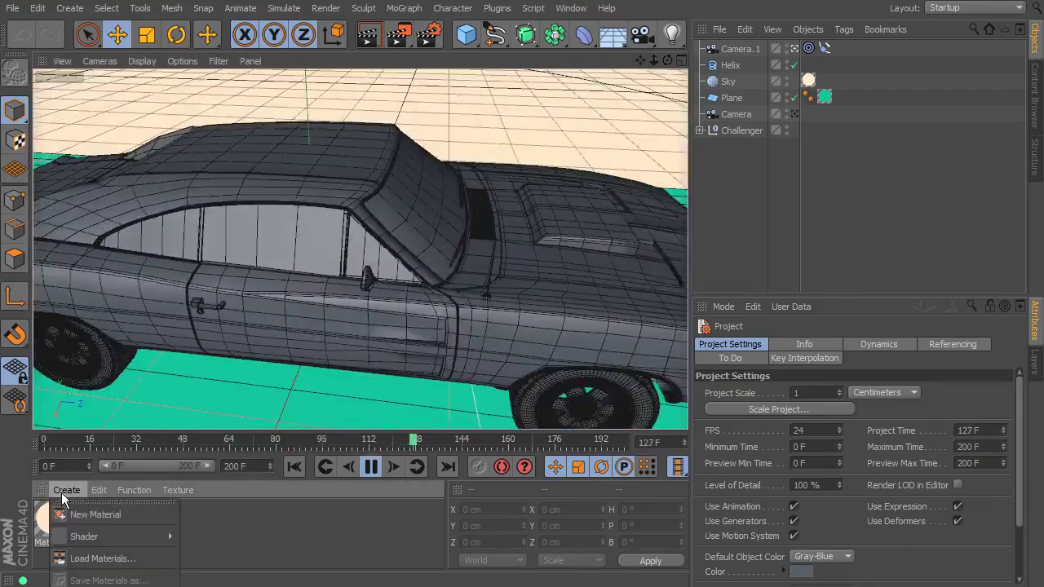
left_click(93, 515)
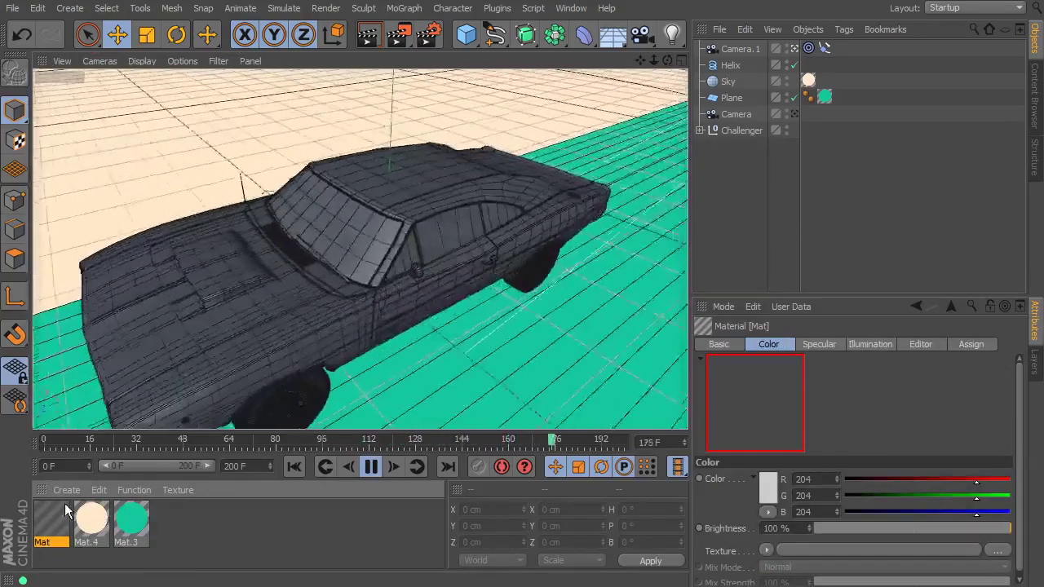
left_click(370, 466)
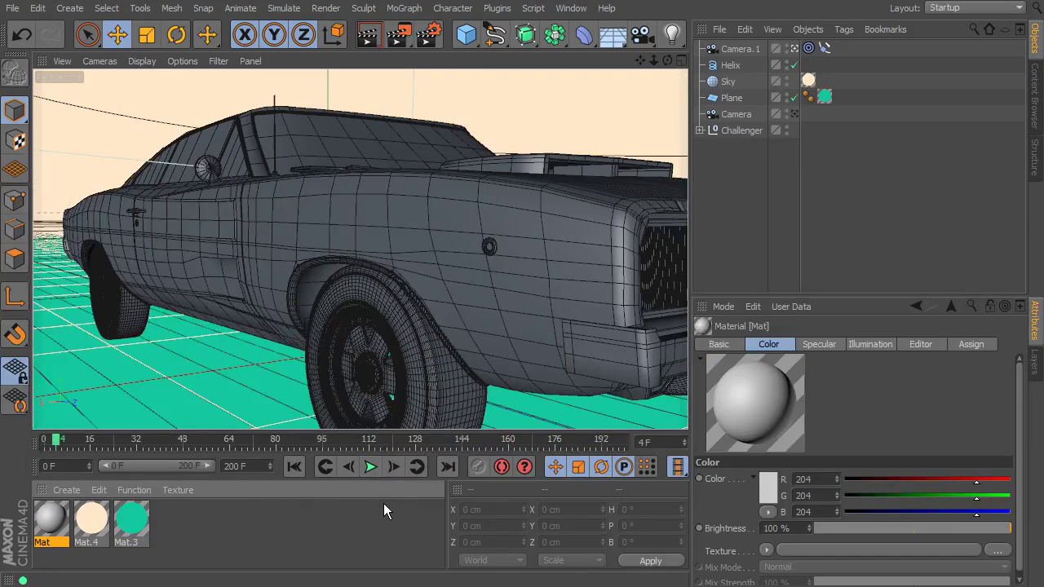
Set the new material's color to a bright red with RGB 218, 41, 10.
double_click(54, 516)
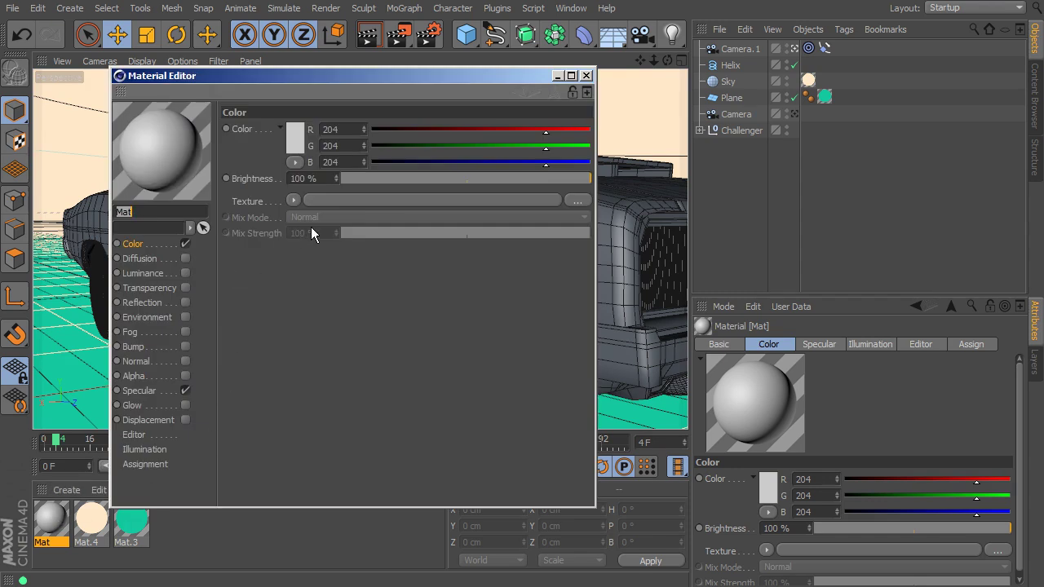
left_click_drag(546, 131, 373, 147)
left_click_drag(546, 163, 377, 163)
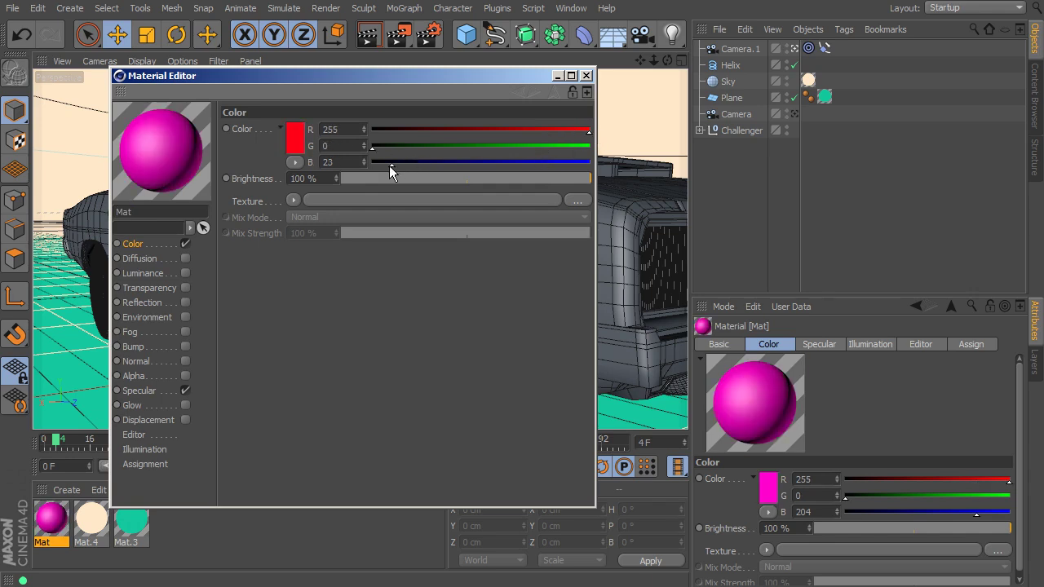
left_click(297, 131)
left_click(276, 91)
mouse_move(276, 91)
left_mouse_down()
mouse_move(262, 65)
mouse_move(293, 85)
mouse_move(286, 92)
left_mouse_up()
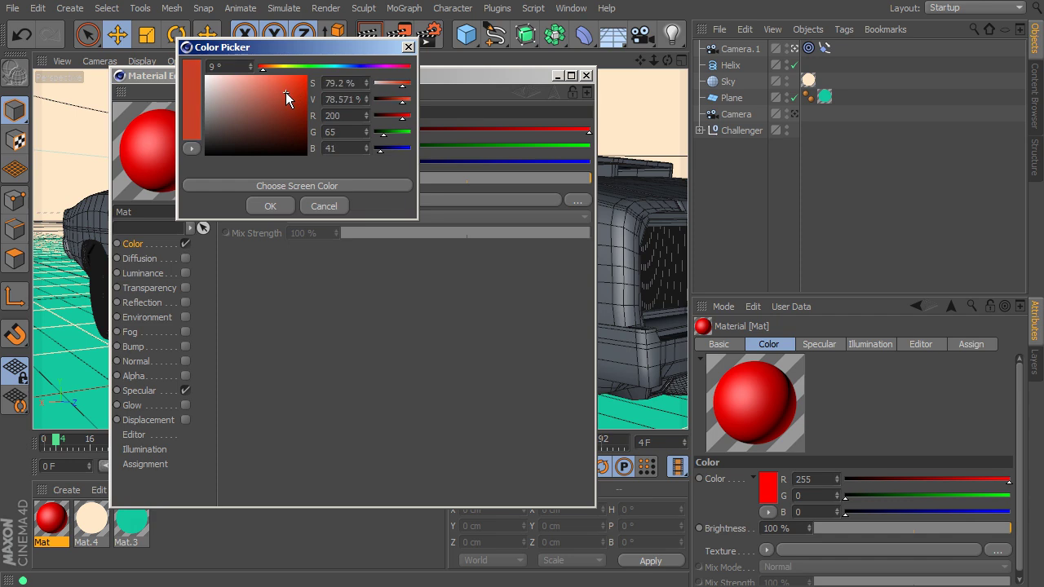
left_click(270, 206)
left_click(299, 135)
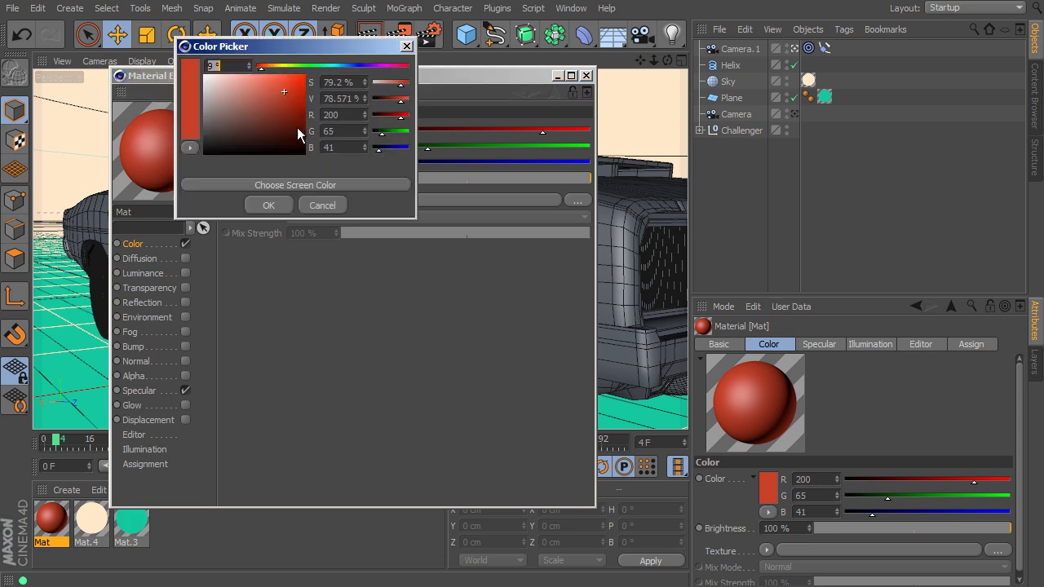
left_click_drag(290, 87, 300, 85)
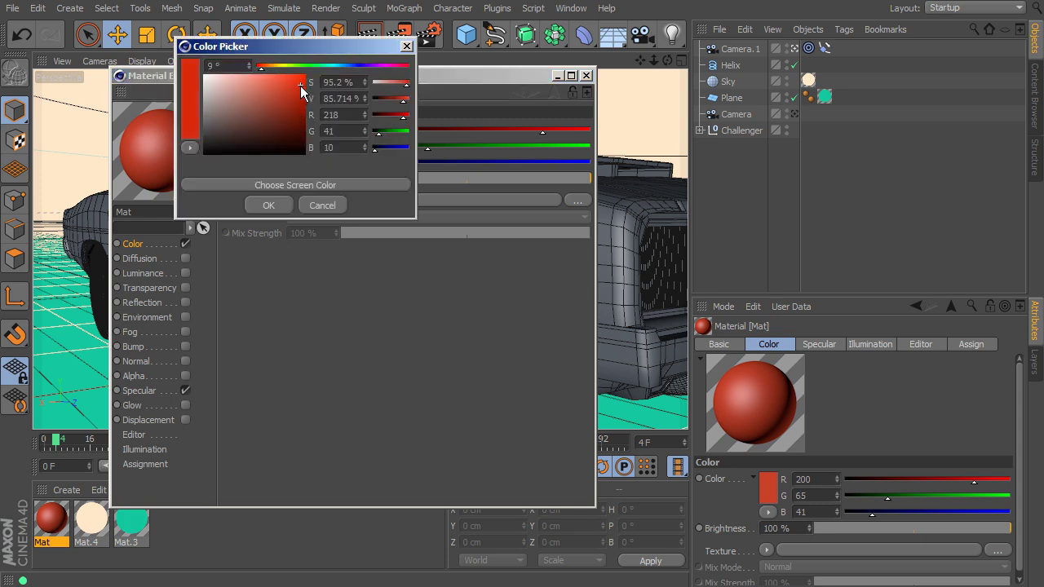
left_click(269, 206)
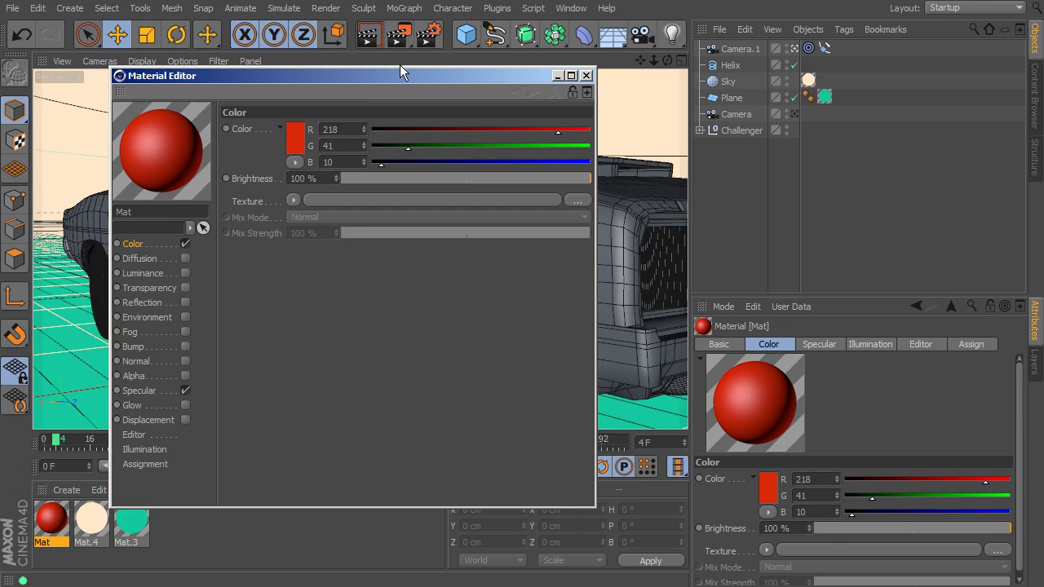
left_click(587, 75)
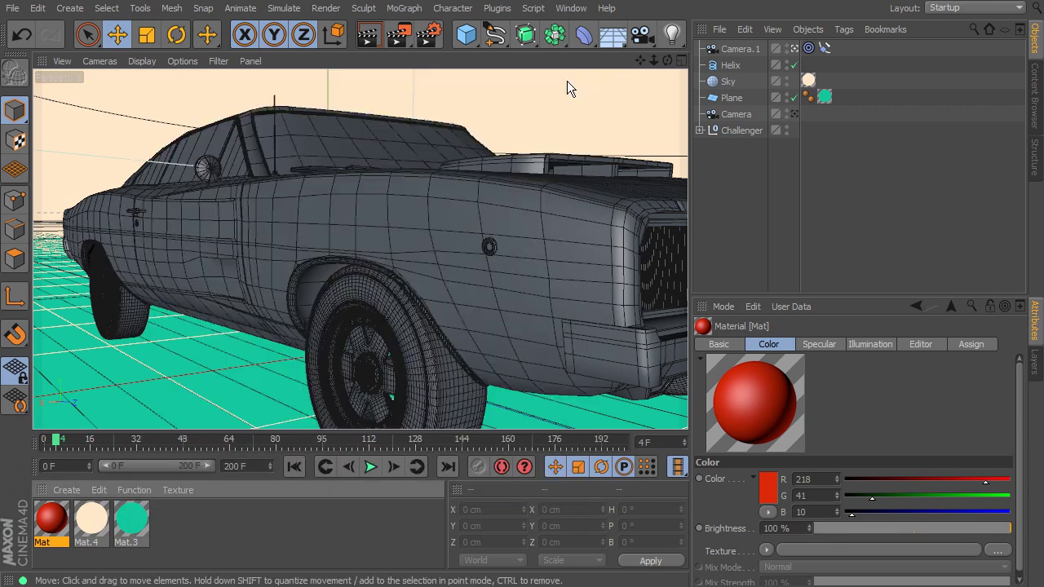
left_click(377, 170)
left_click(372, 169)
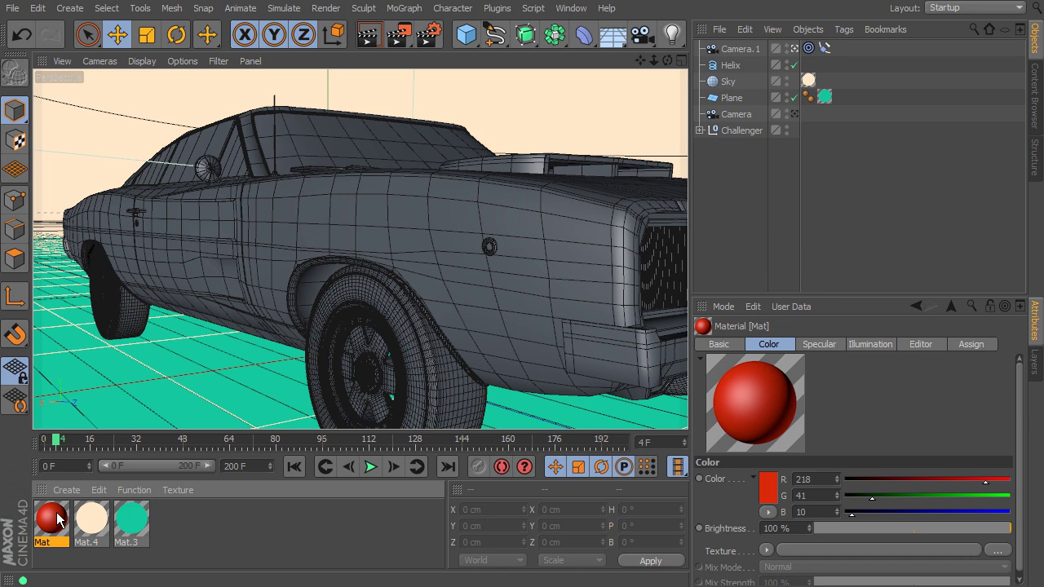
Make two duplicates of the red material.
left_click_drag(53, 515, 210, 522, "ctrl")
left_click_drag(138, 532, 249, 534)
left_click_drag(97, 520, 187, 520)
left_click(104, 520)
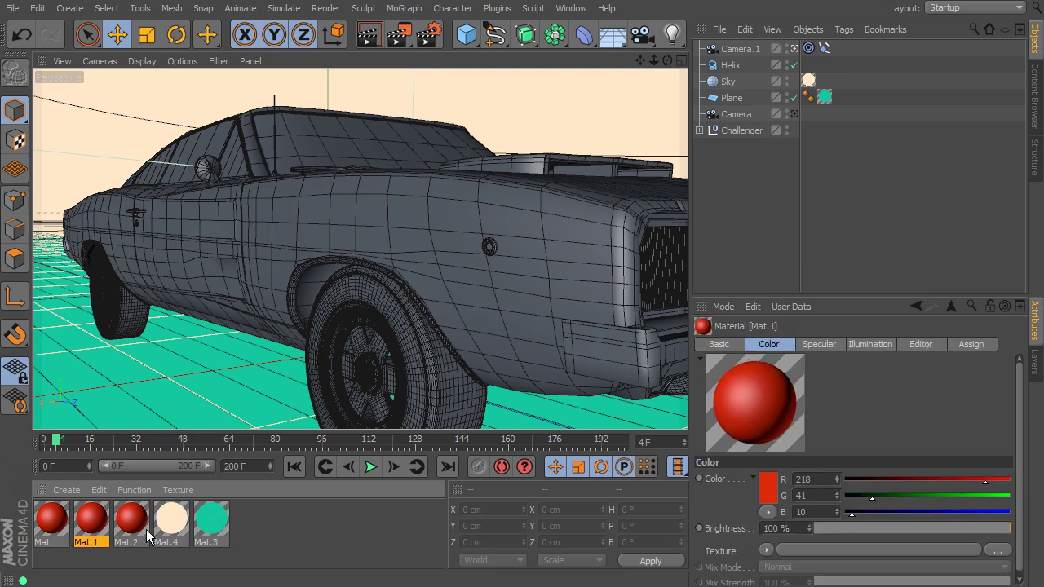
left_click(133, 527)
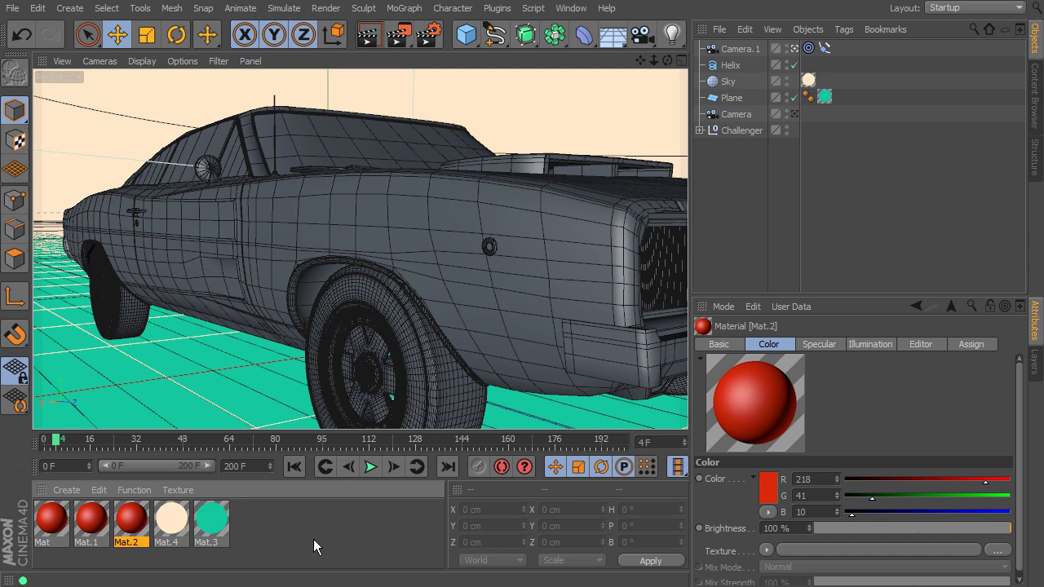
Copy the red from the first material's Color channel into its Luminance channel.
double_click(57, 520)
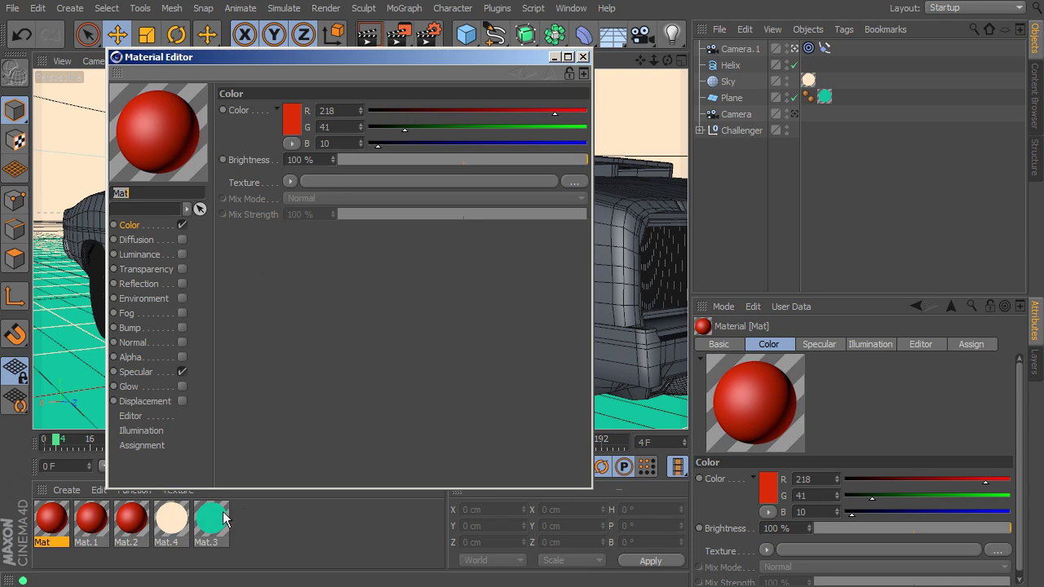
left_click(139, 255)
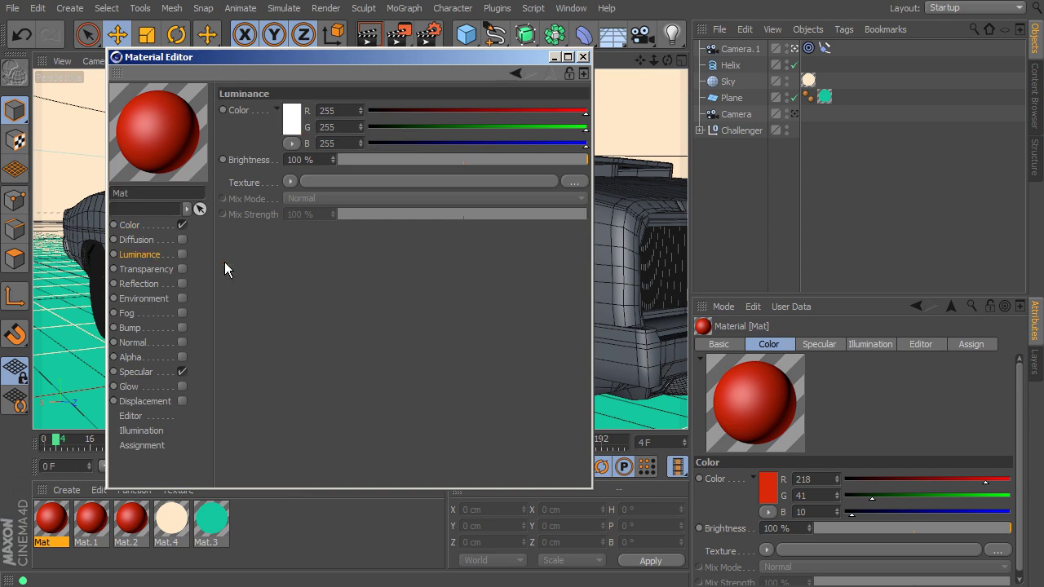
left_click(129, 226)
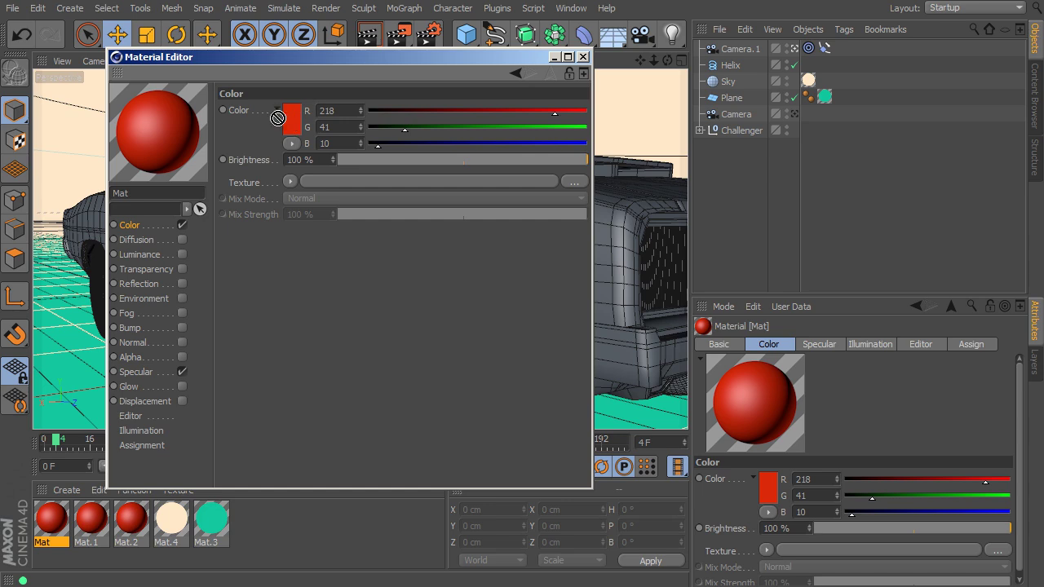
left_click(137, 253)
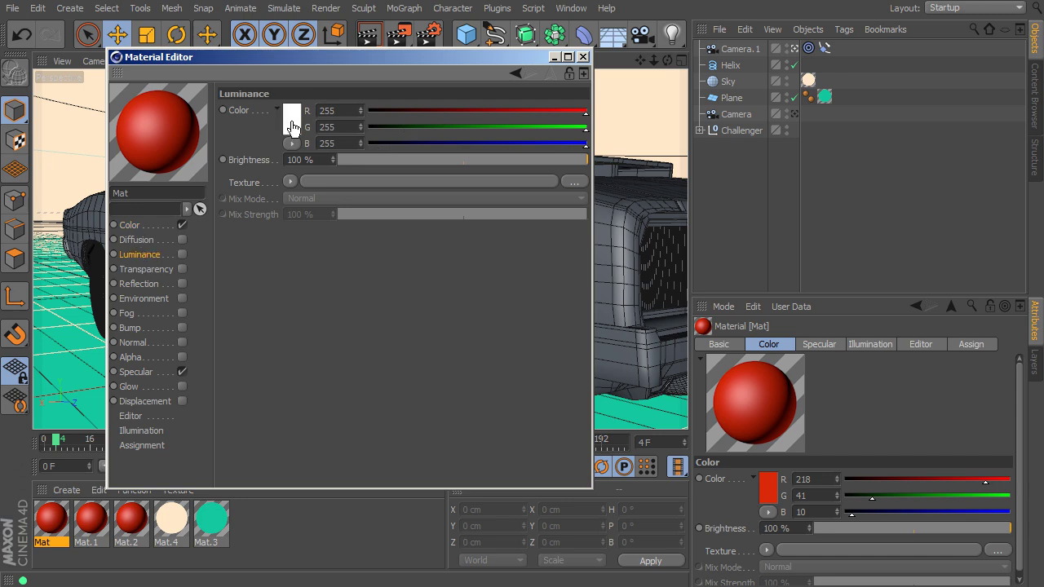
left_click_drag(291, 115, 292, 119)
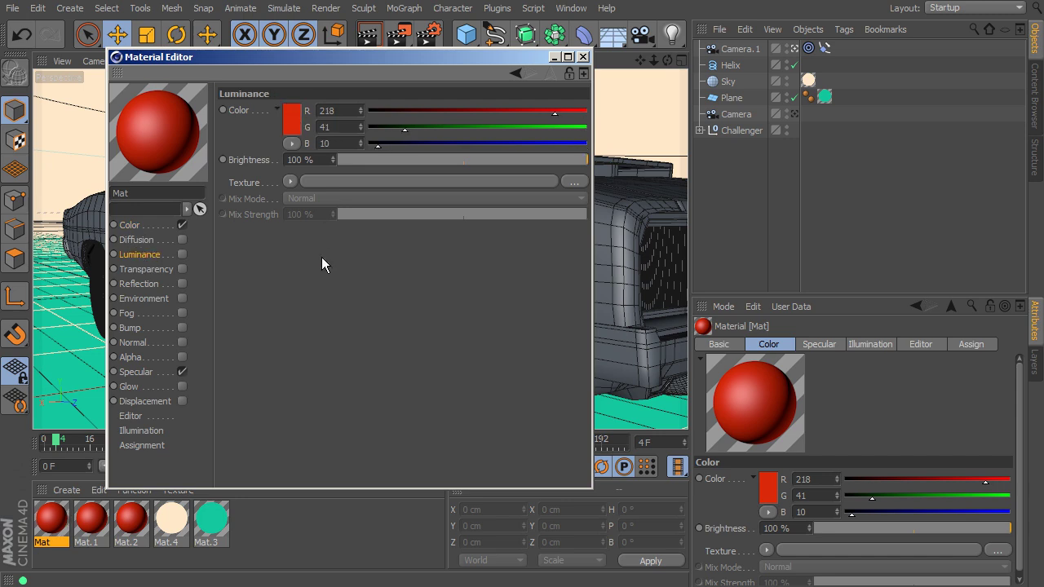
Enable Luminance on the first red material and disable its Color and Specular channels.
left_click(183, 254)
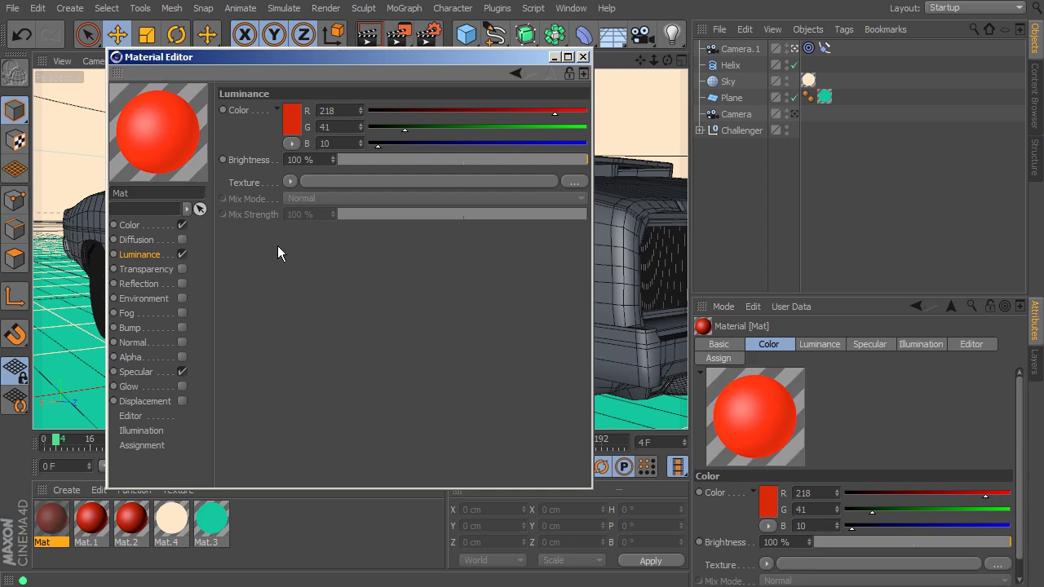
left_click(183, 226)
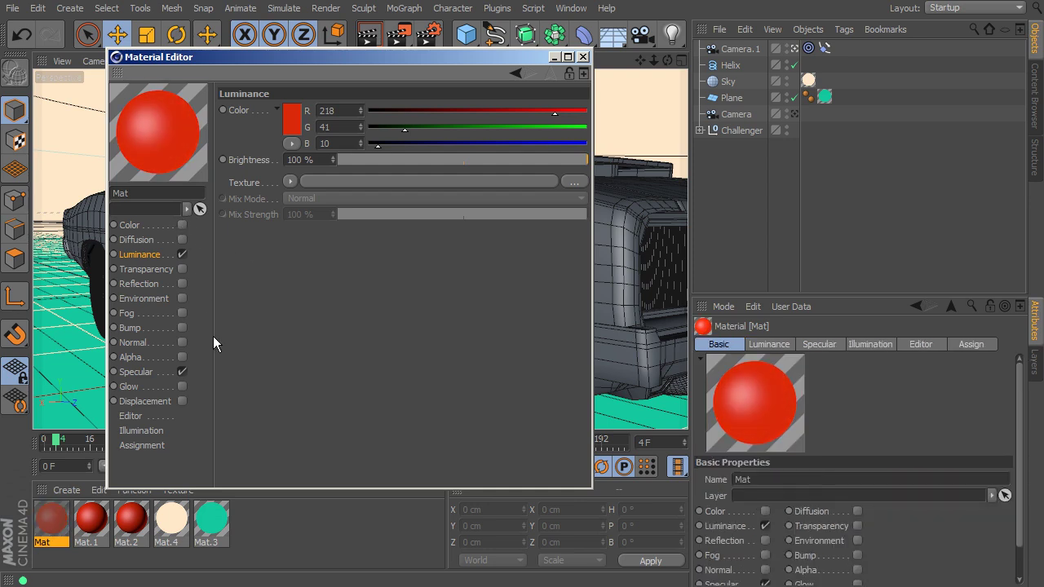
left_click(183, 372)
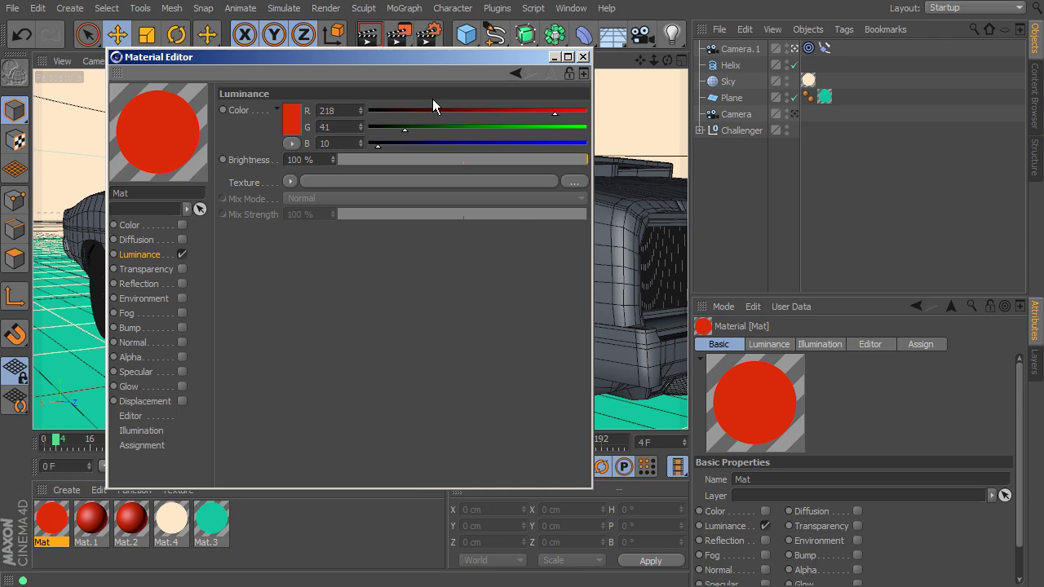
left_click(582, 57)
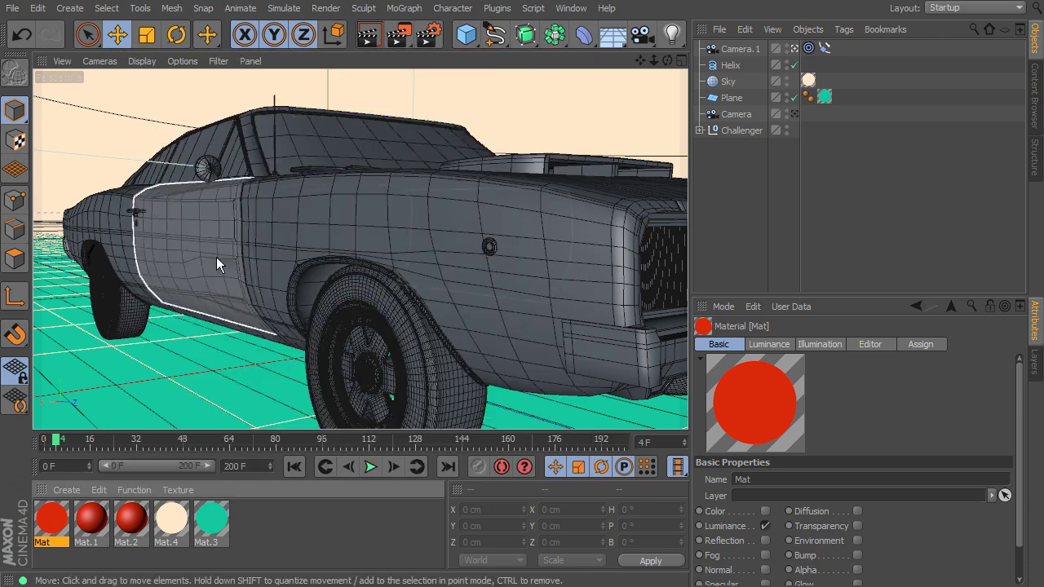
Make Mat.1 luminance-only by enabling Luminance, copying its red color there, and disabling Color and Specular.
double_click(93, 509)
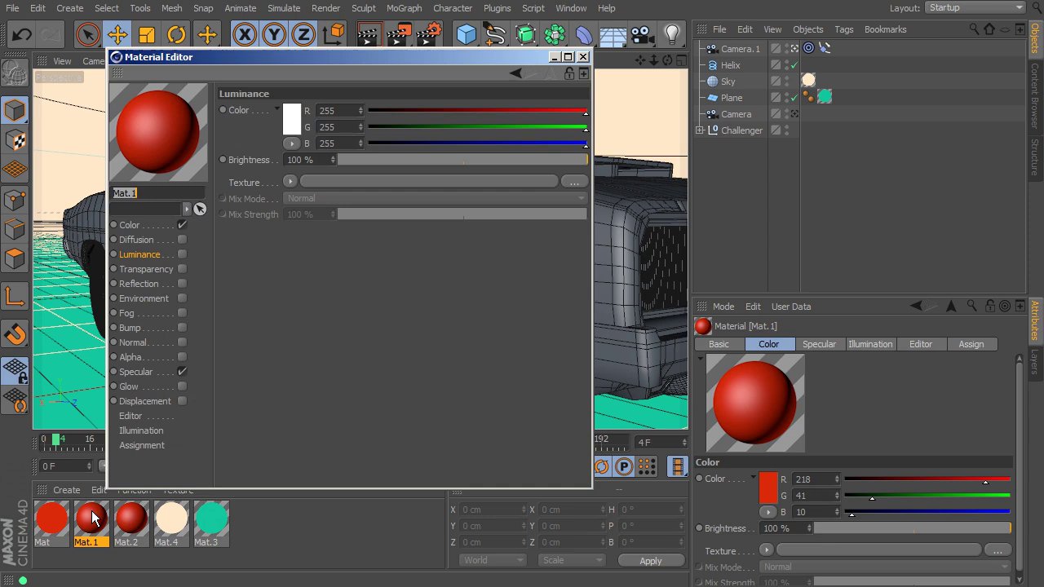
left_click(182, 255)
left_click(152, 226)
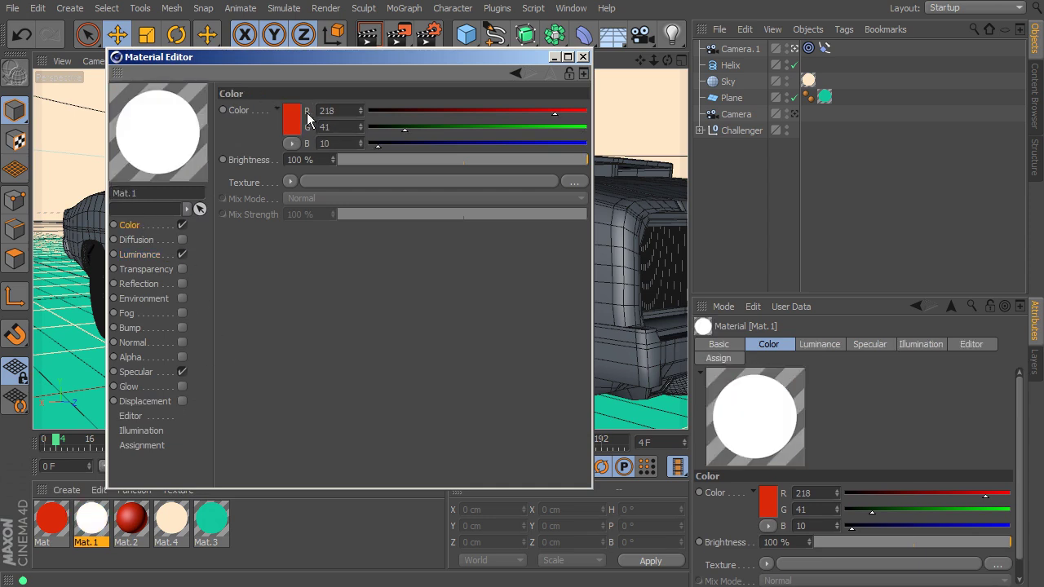
left_click(139, 254)
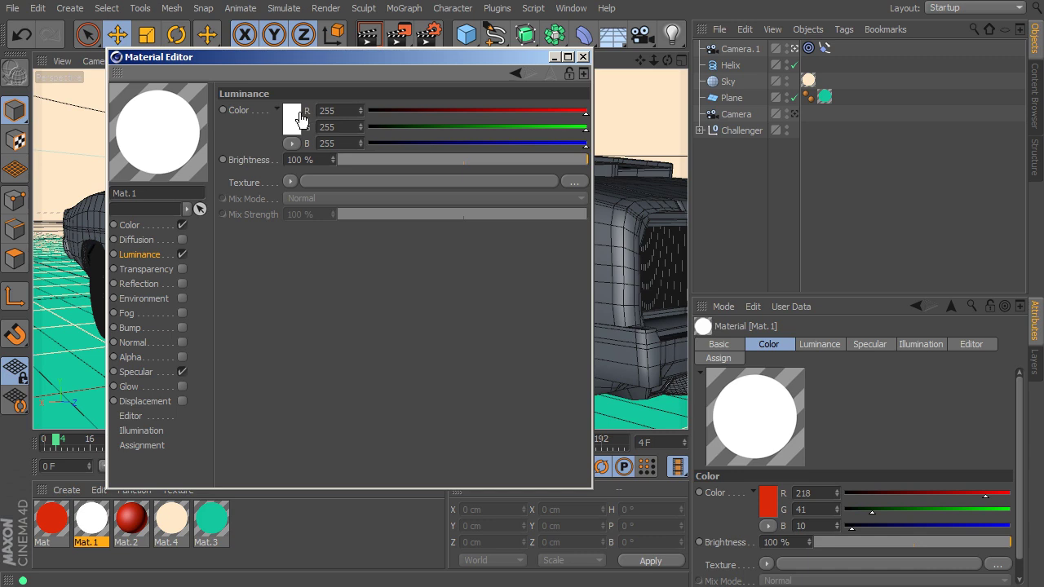
left_click(182, 225)
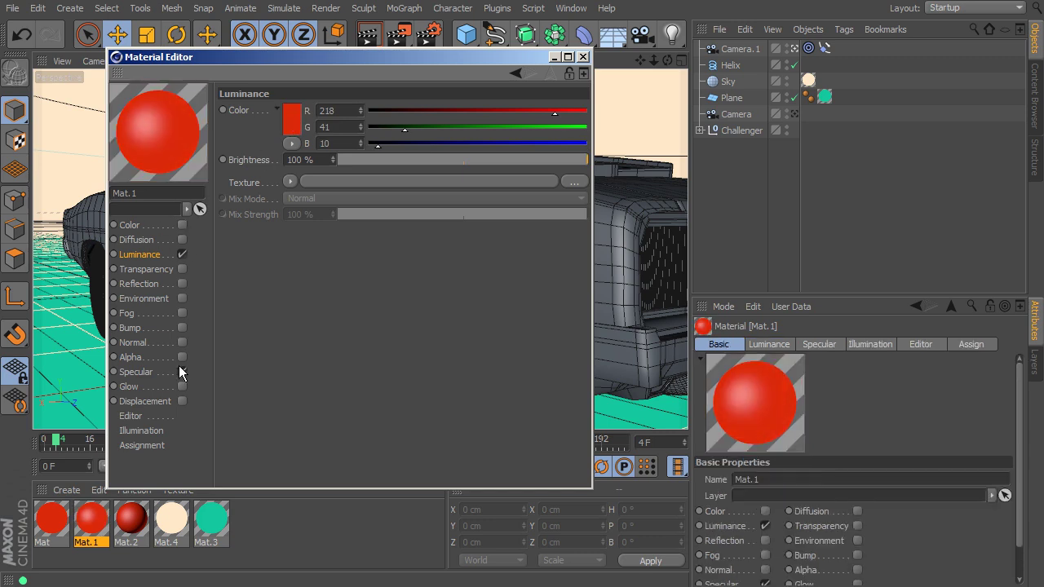
left_click(182, 372)
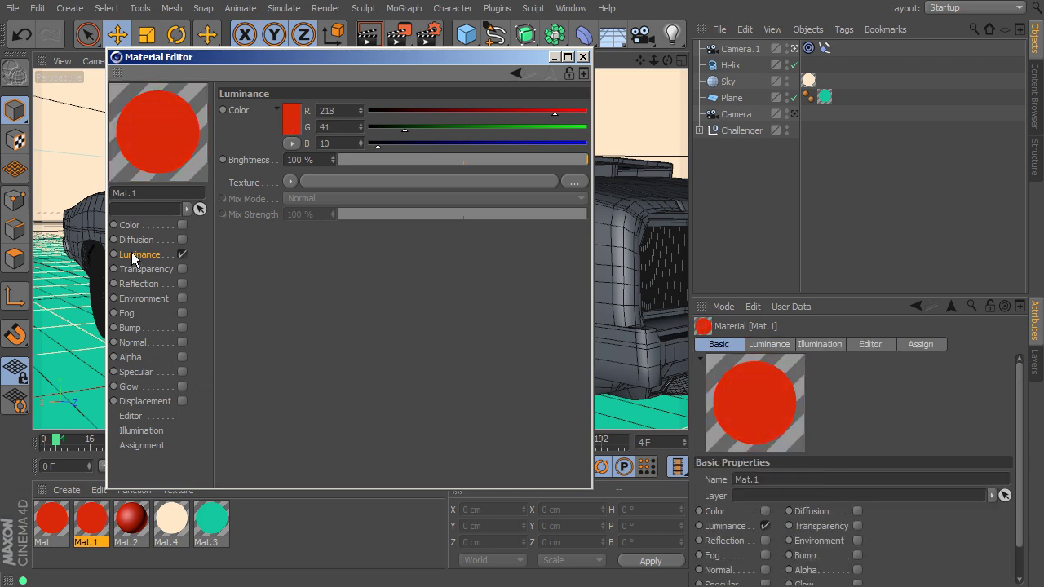
Darken Mat.1's luminance color to a brownish red, with red lowered to 139.
left_click(298, 111)
left_click(297, 80)
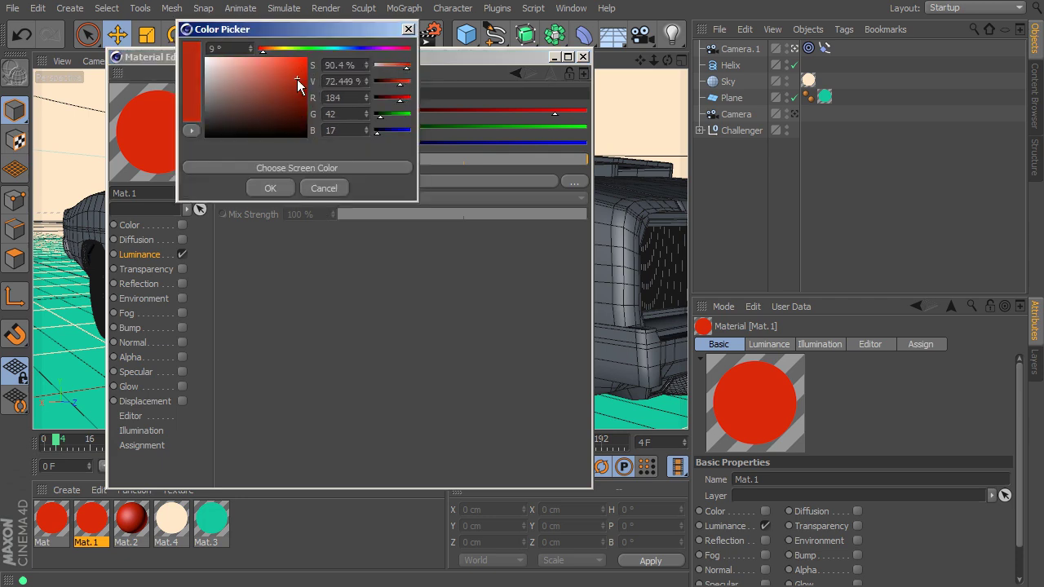
left_click(280, 187)
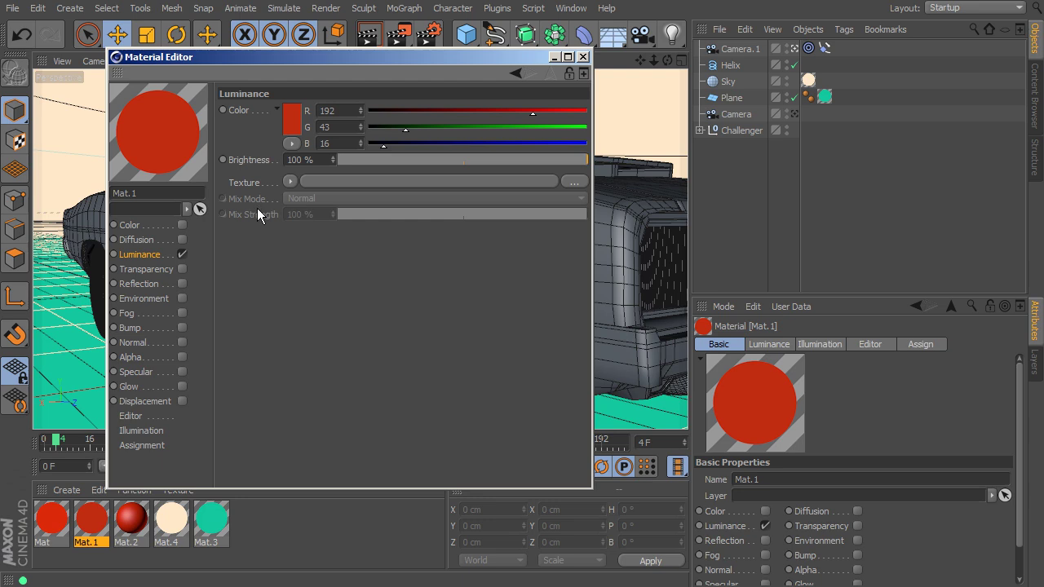
left_click(504, 112)
mouse_move(487, 114)
left_mouse_down()
mouse_move(478, 114)
mouse_move(487, 115)
left_mouse_up()
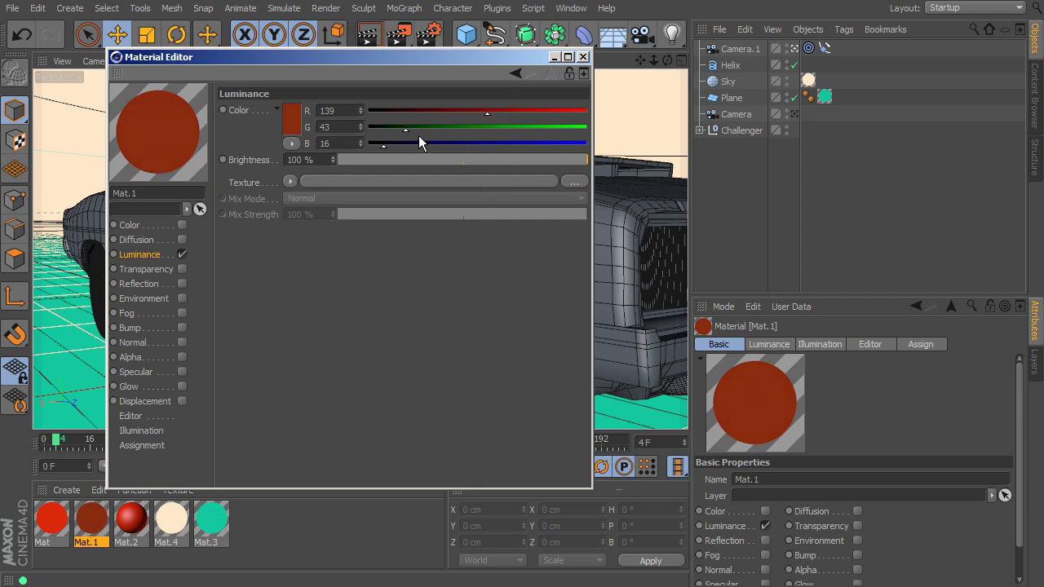
mouse_move(407, 130)
left_mouse_down()
mouse_move(435, 132)
mouse_move(408, 130)
left_mouse_up()
left_click(584, 56)
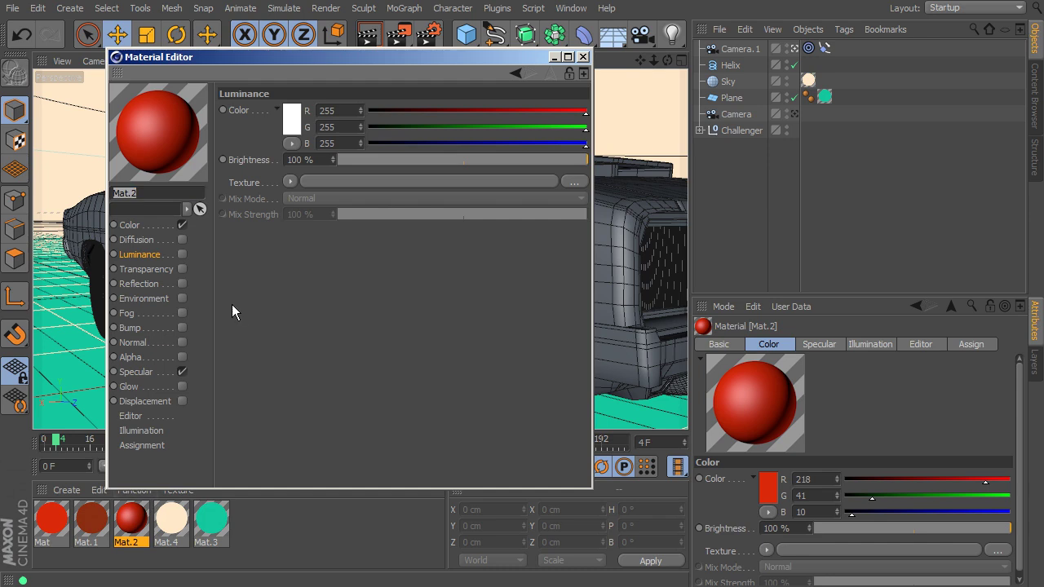
Make Mat.2 luminance-only by copying its red color into Luminance, enabling that channel, and disabling Color and Specular.
left_click(150, 229)
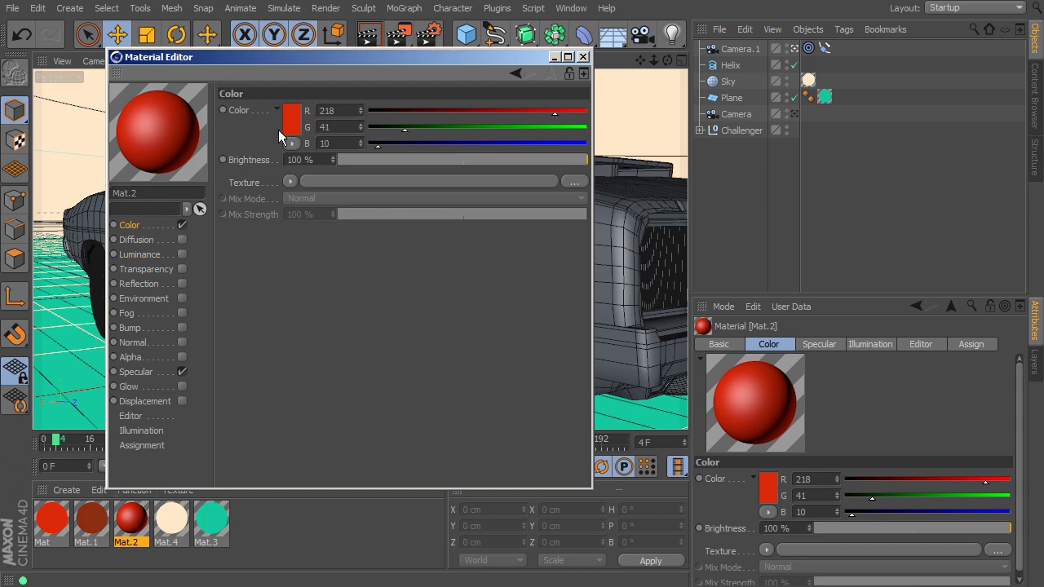
left_click(143, 254)
left_click_drag(289, 125, 291, 122)
left_click(182, 255)
left_click(182, 226)
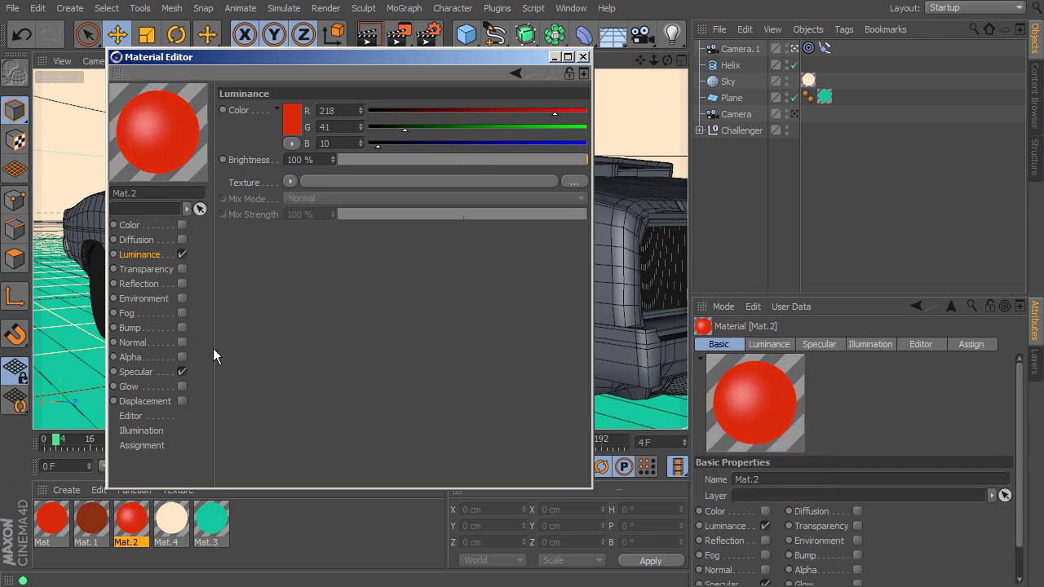
left_click(182, 372)
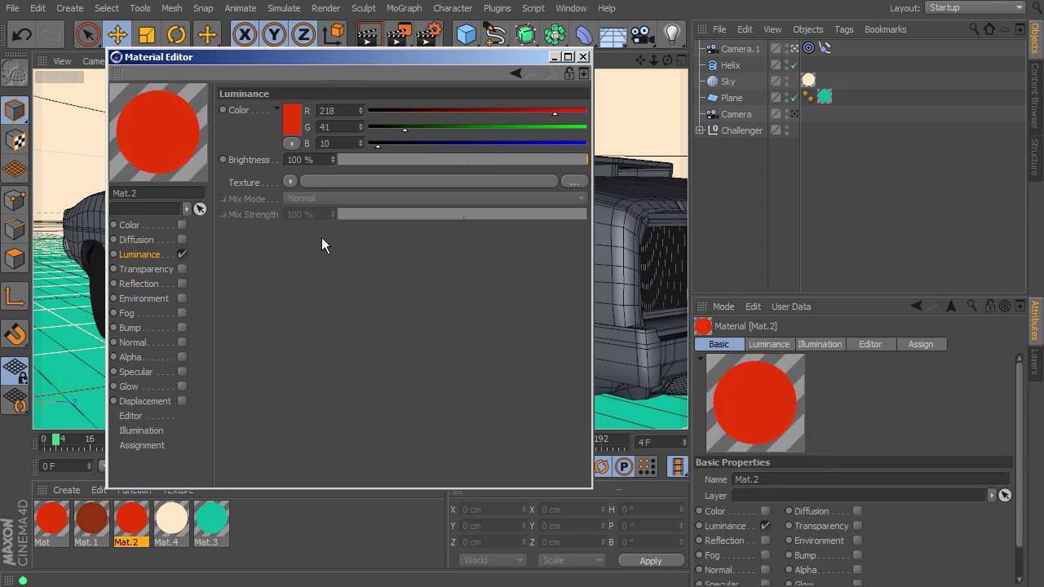
Lighten Mat.2's luminance color to a pale pink of about RGB 255, 159, 142 and close the material editor.
left_click(292, 128)
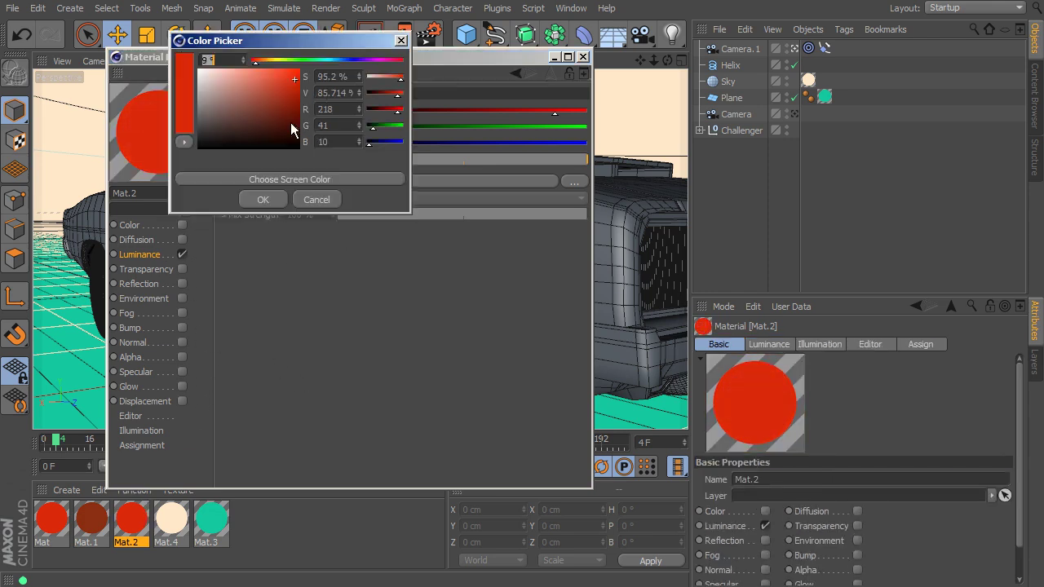
left_click(265, 72)
left_click_drag(253, 65, 243, 68)
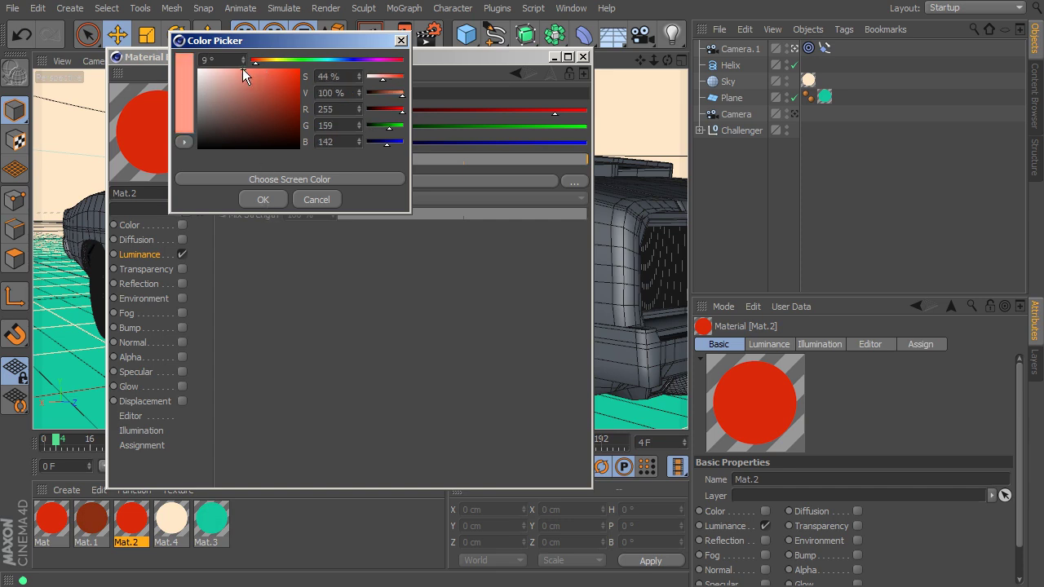
left_click(275, 197)
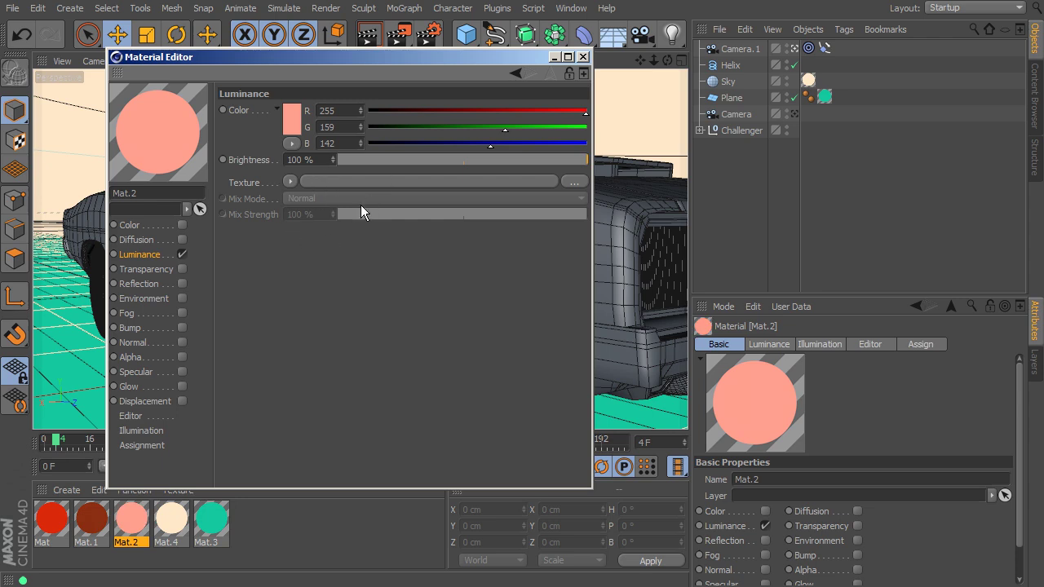
left_click(583, 57)
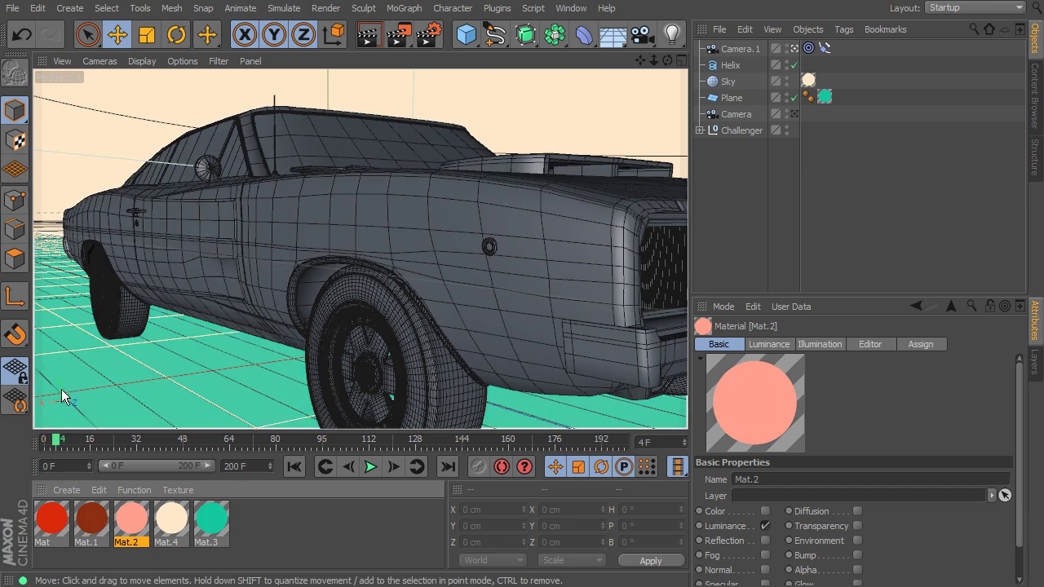
Apply the bright red Mat to the car's main body, door, hood and trunk.
left_click_drag(57, 525, 466, 226)
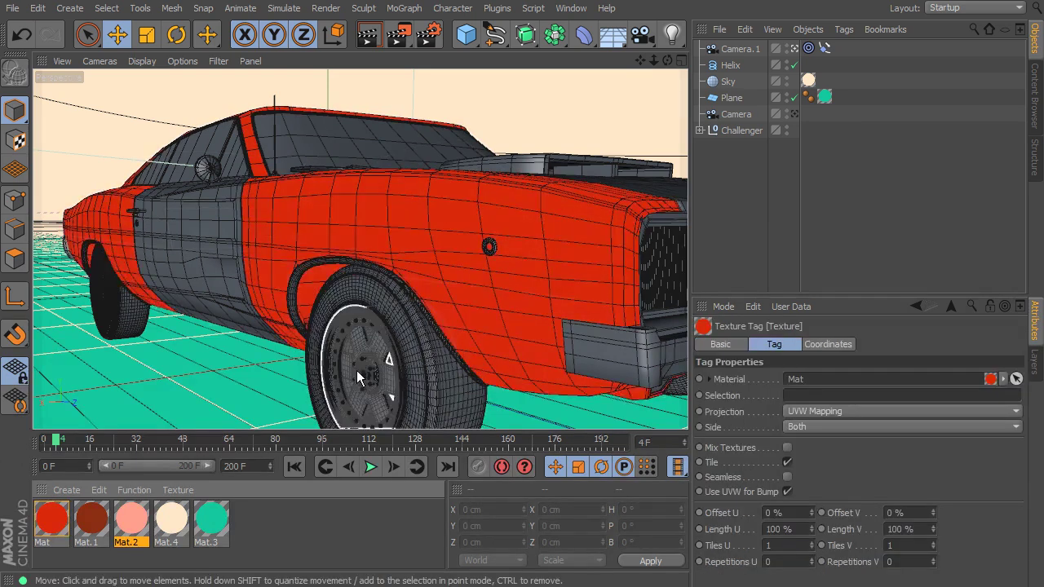
left_click_drag(54, 518, 213, 252)
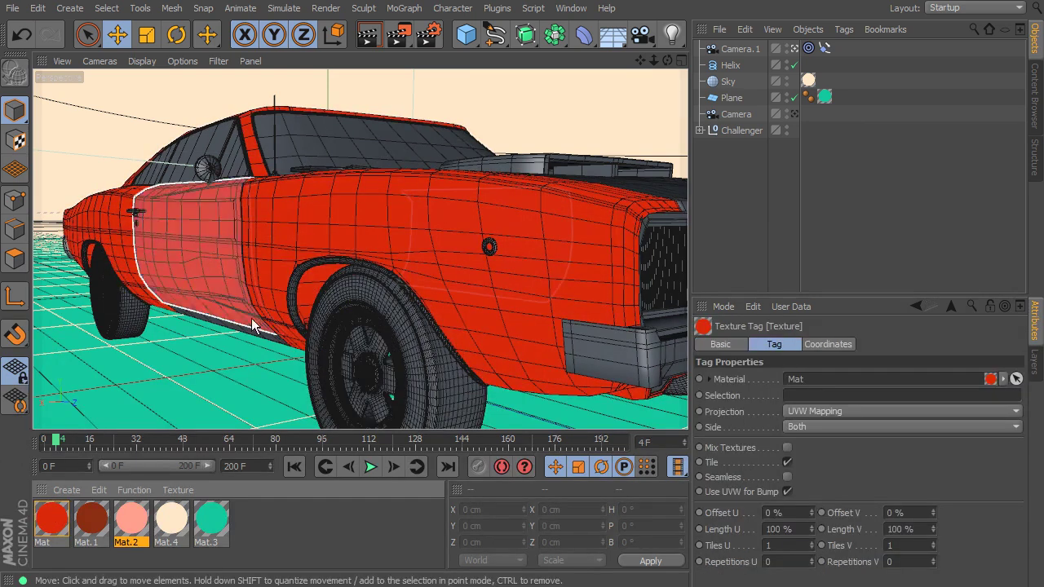
left_click_drag(65, 439, 145, 454)
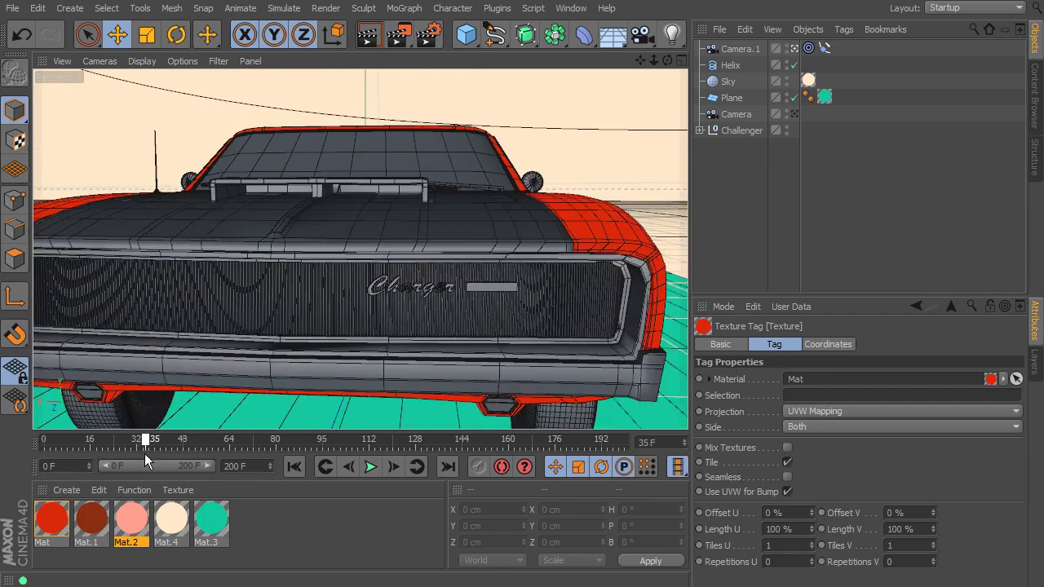
left_click_drag(33, 526, 437, 213)
left_click_drag(145, 441, 320, 454)
left_click_drag(58, 520, 406, 390)
left_click_drag(326, 448, 707, 481)
left_click_drag(490, 441, 42, 429)
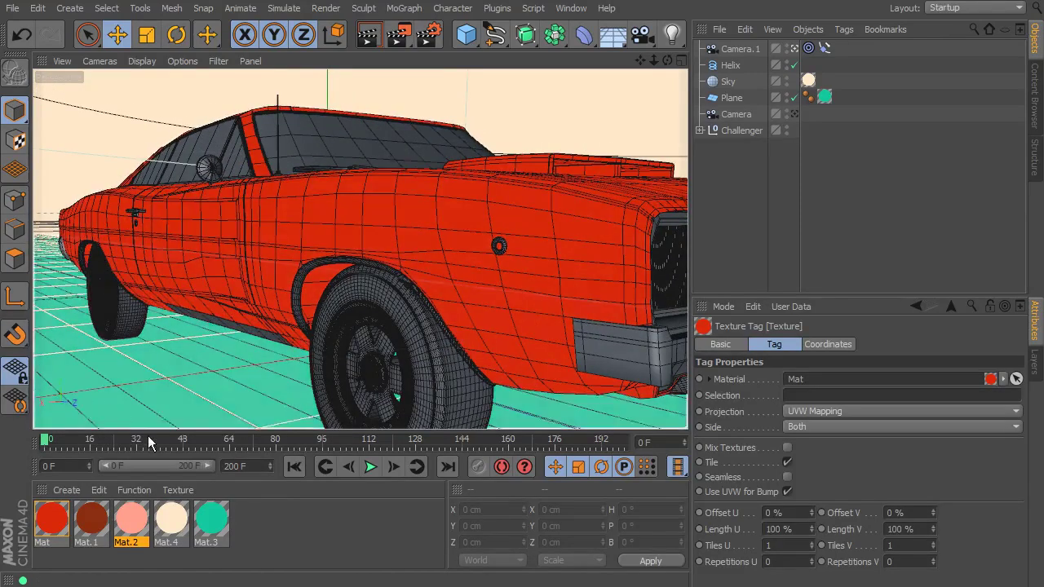
Apply the dark red Mat.1 to the front and rear tires on both sides of the car.
left_click_drag(91, 522, 450, 375)
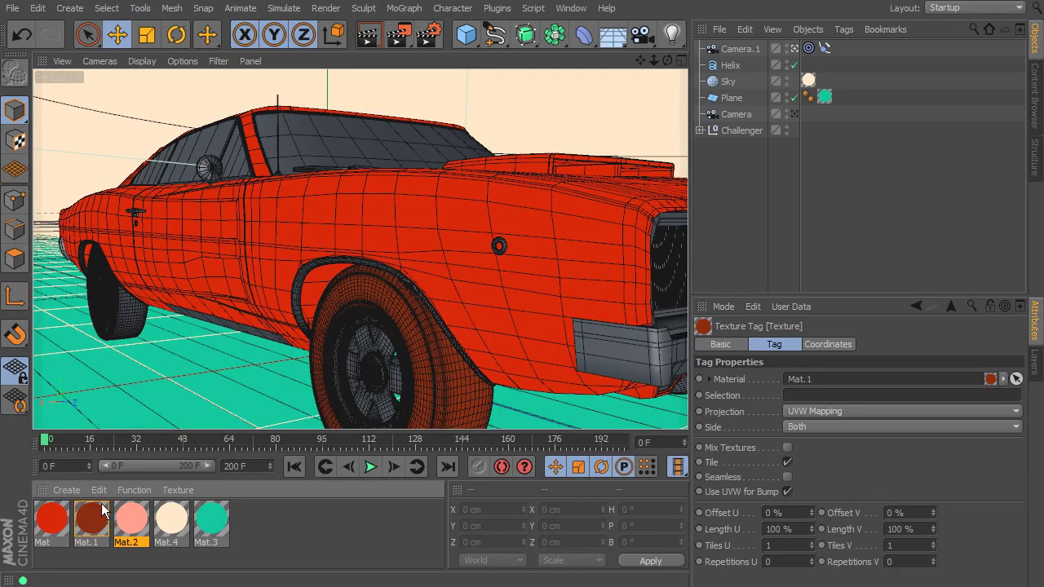
left_click_drag(98, 529, 132, 306)
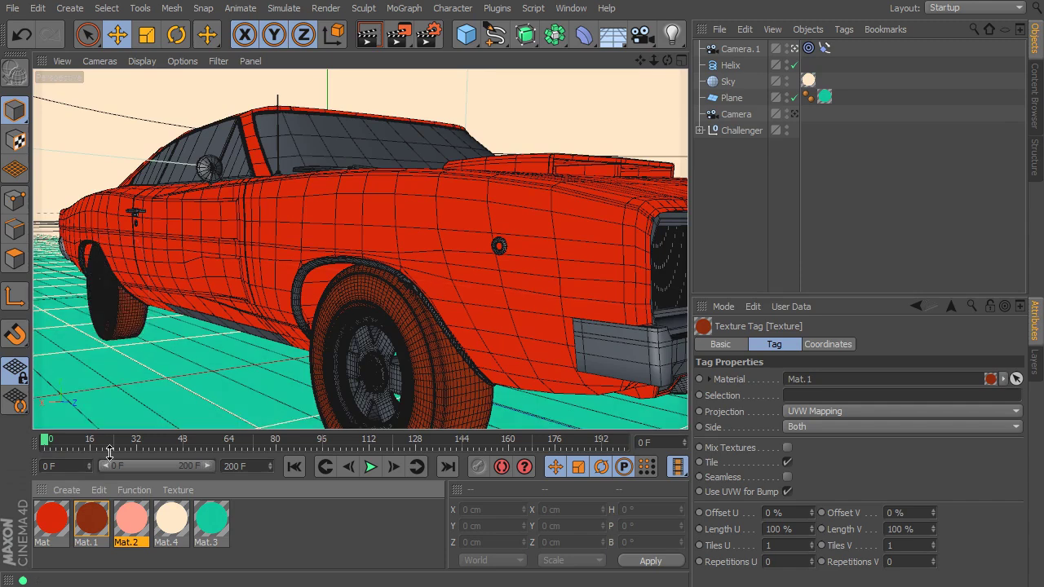
left_click_drag(47, 441, 212, 447)
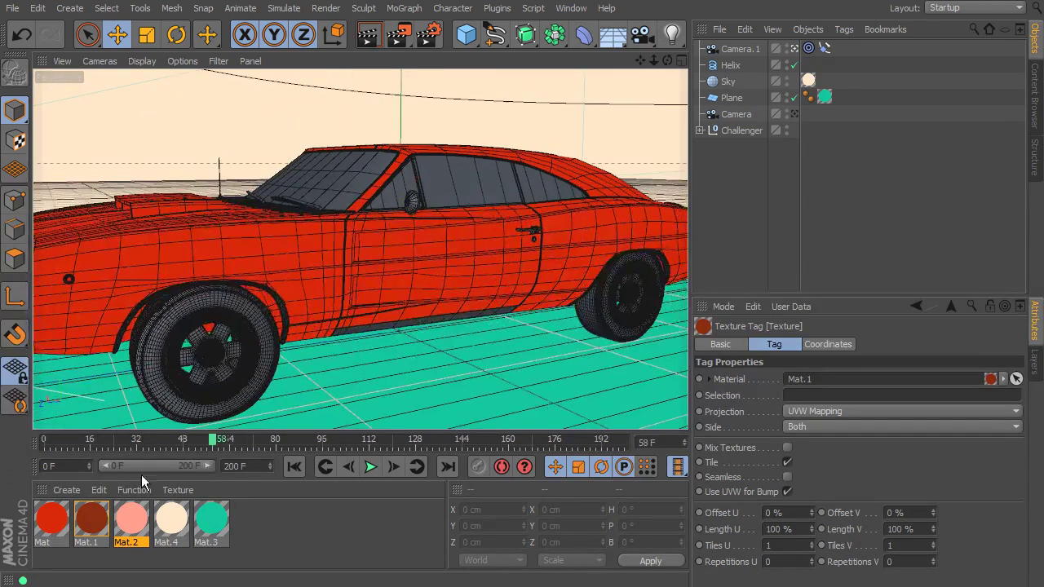
left_click_drag(99, 519, 261, 355)
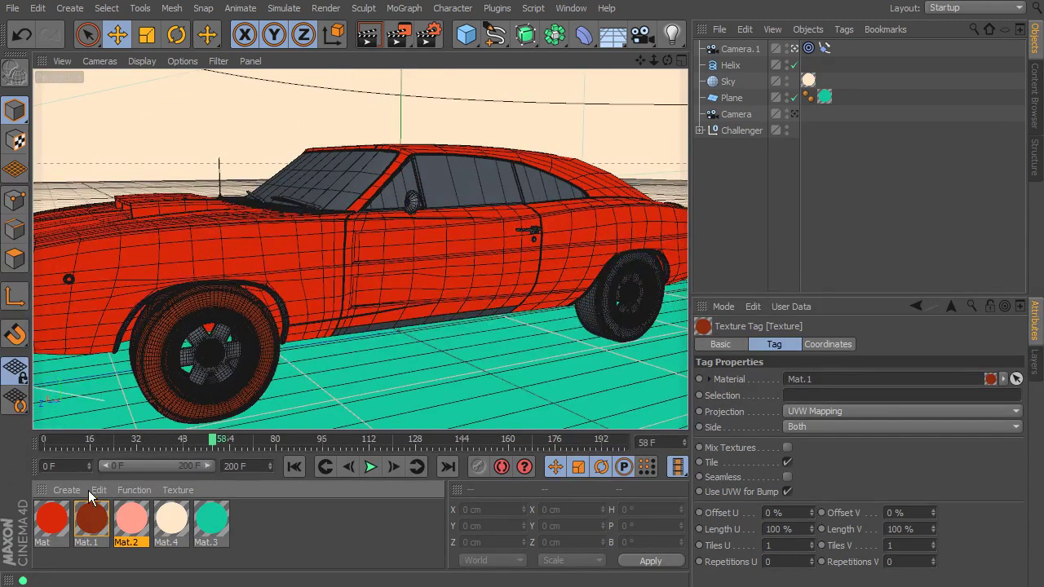
left_click_drag(82, 513, 599, 325)
left_click_drag(204, 408, 224, 358)
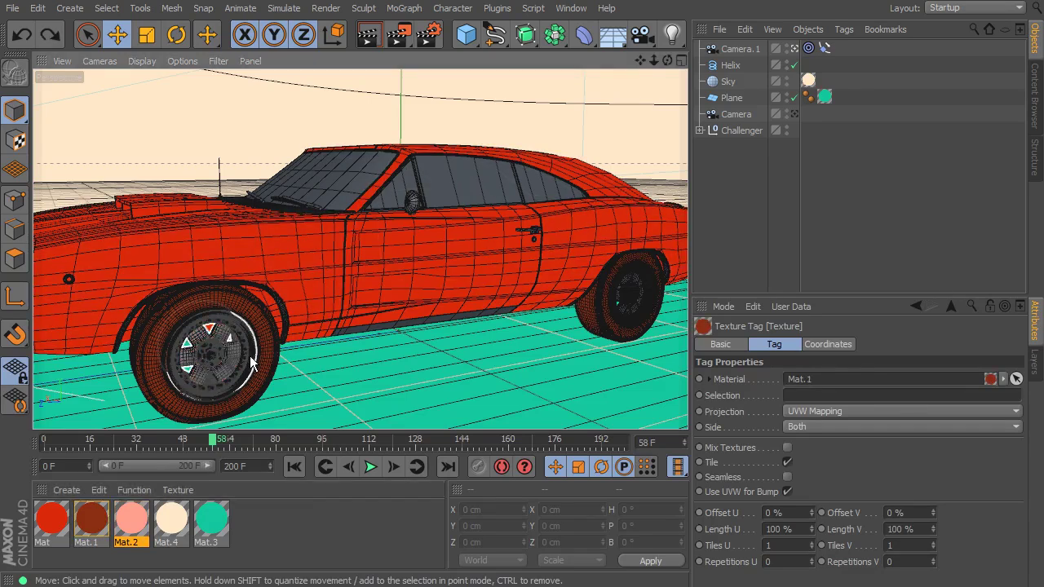
key("ctrl+z")
Expand the Challenger hierarchy and apply the dark red Mat.1 to the Rocker object.
left_click(700, 131)
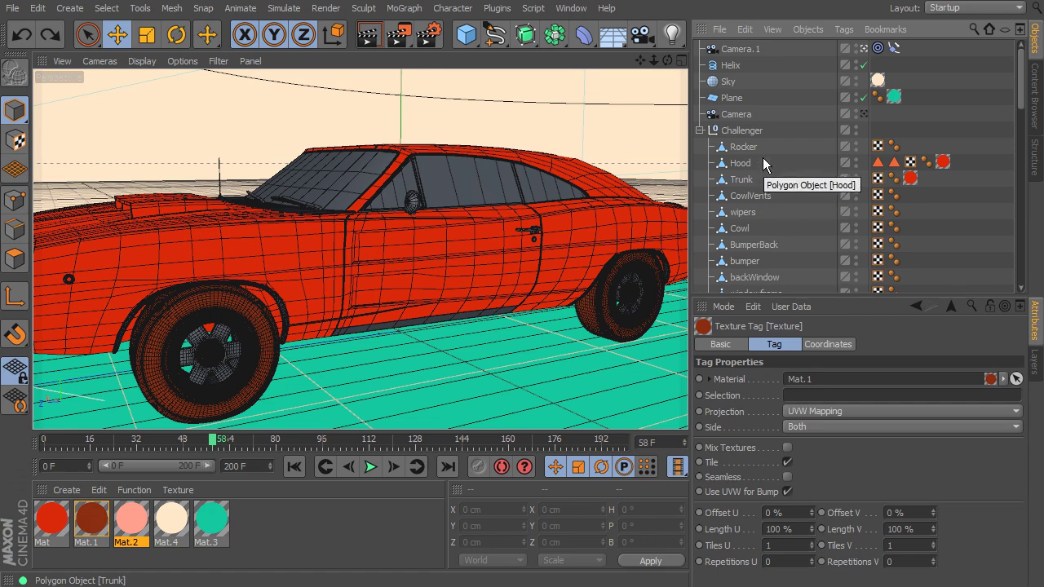
left_click(741, 148)
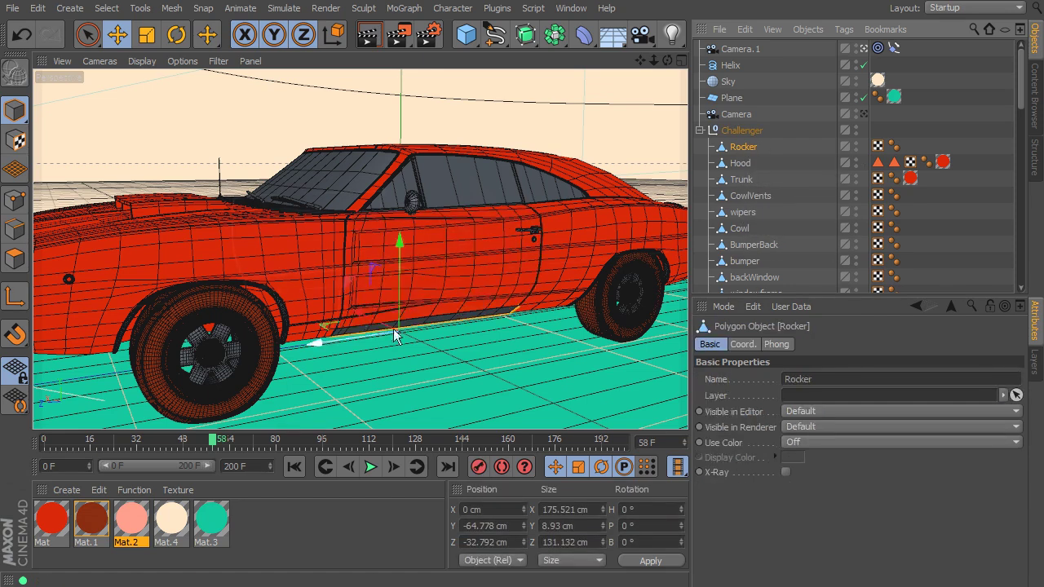
left_click(373, 324)
left_click_drag(90, 518, 747, 152)
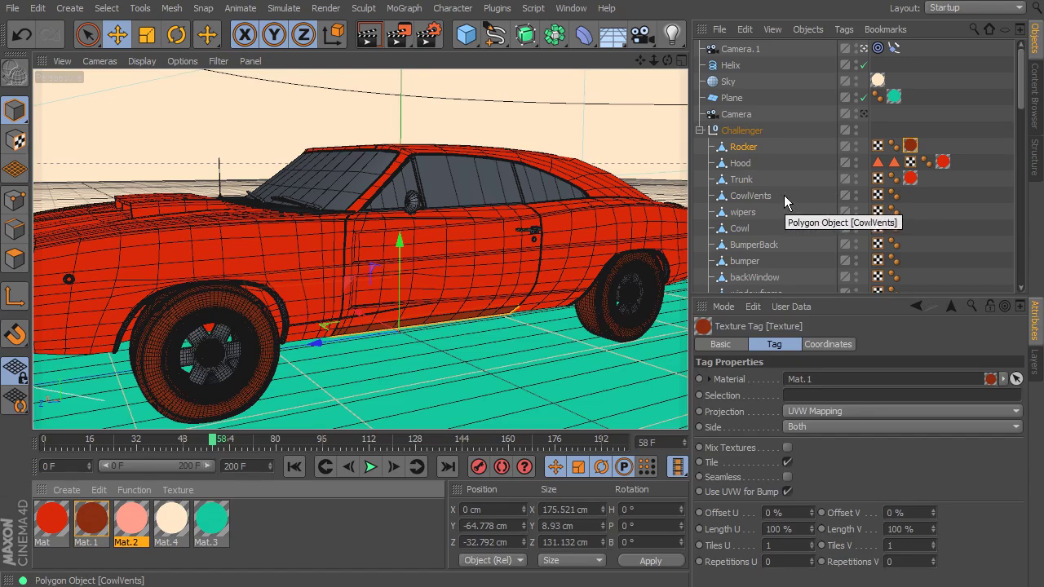
key("ctrl+shift+a")
Apply the pale pink Mat.2 to the windowframe and CowlVents objects in the Challenger hierarchy.
left_click(751, 197)
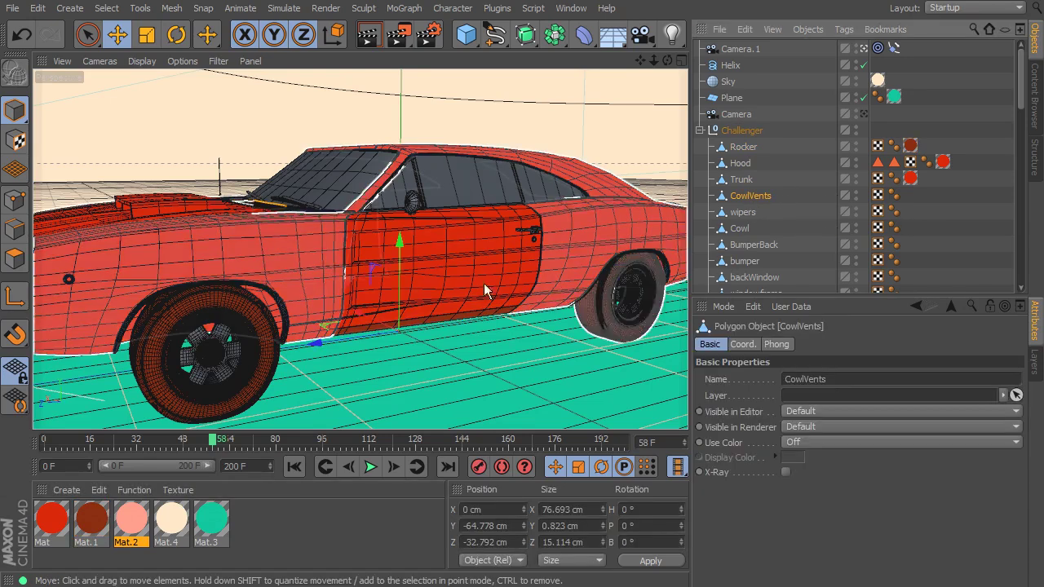
left_click_drag(216, 442, 146, 396)
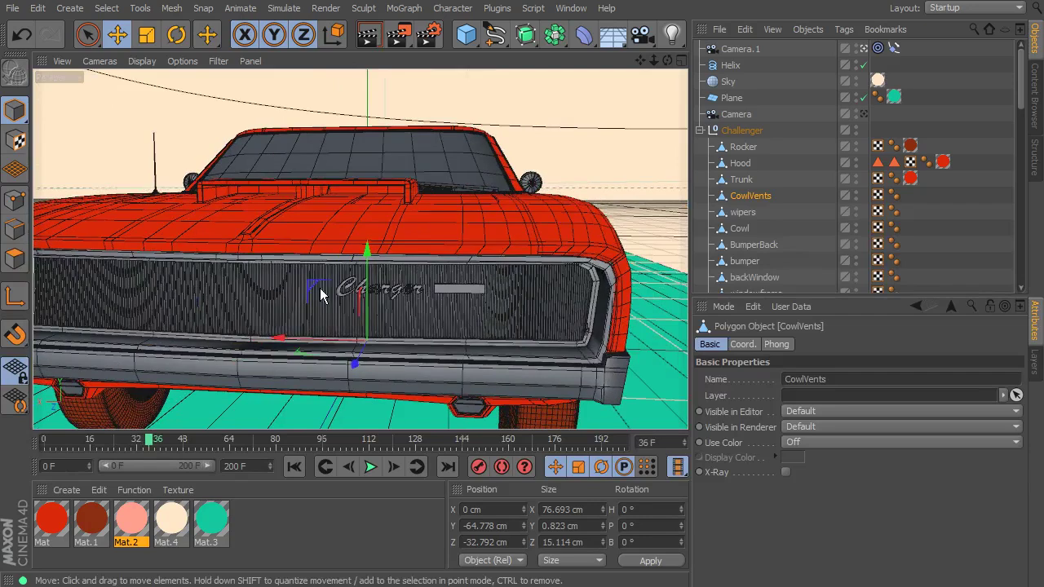
left_click_drag(366, 284, 399, 204)
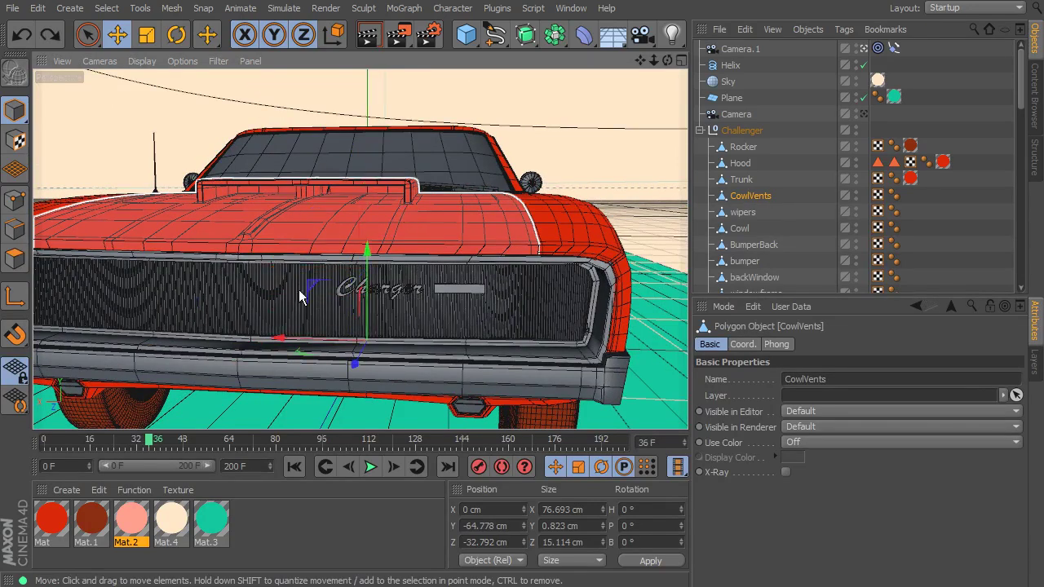
key("ctrl+z")
left_click_drag(132, 519, 783, 244)
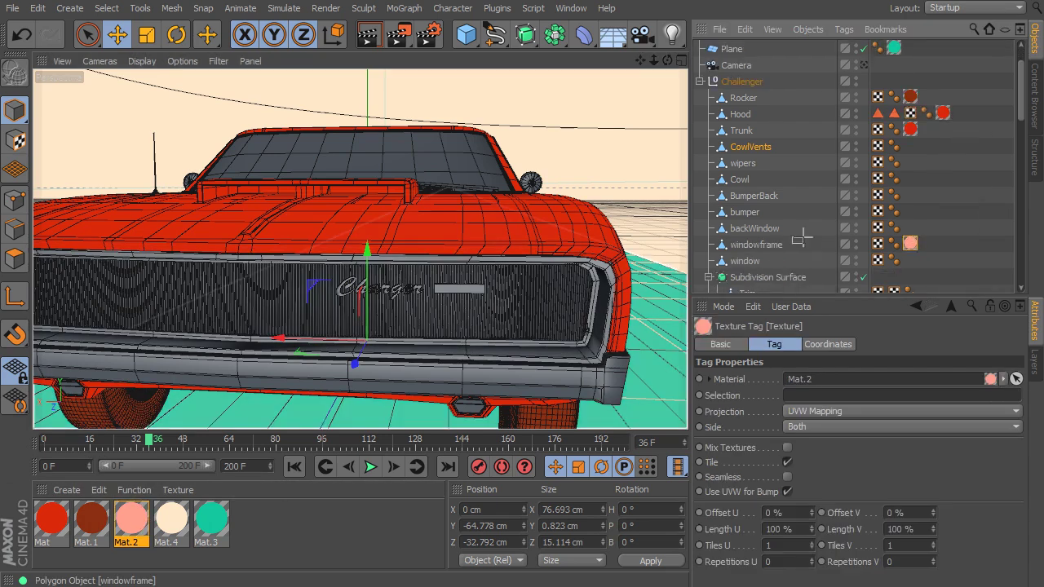
left_click_drag(849, 236, 885, 247)
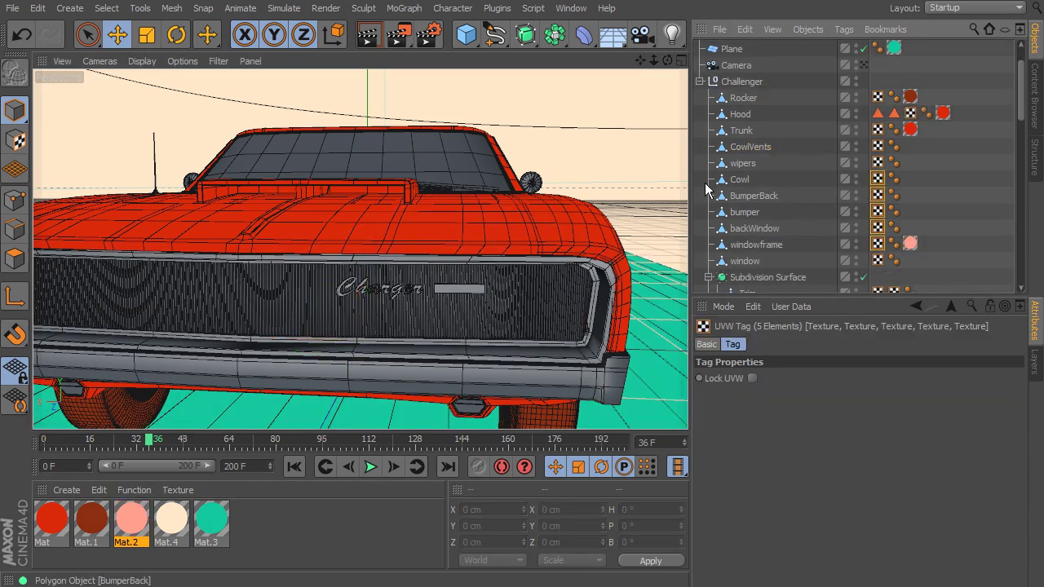
left_click(747, 148)
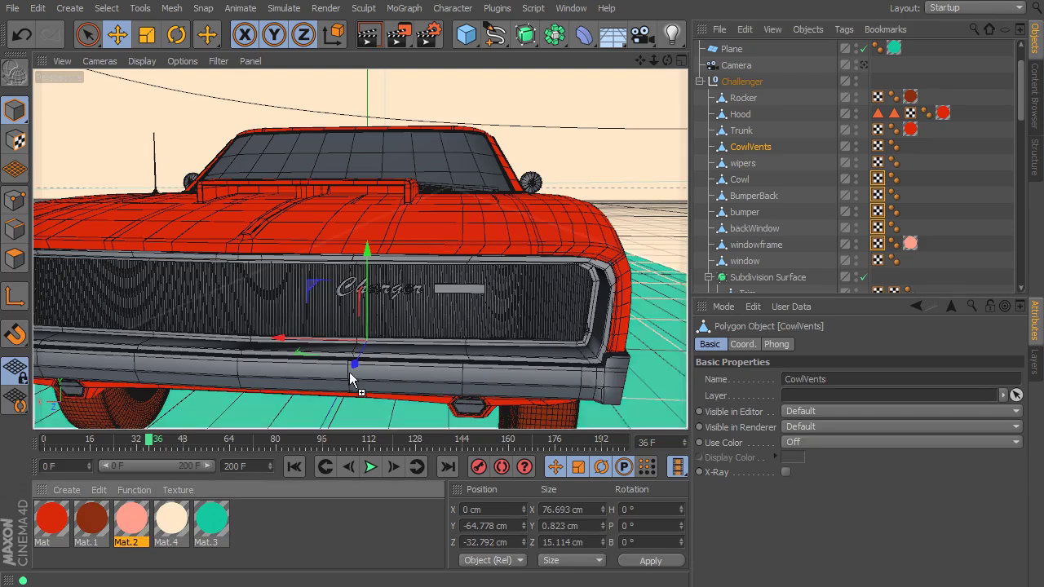
left_click_drag(735, 153, 759, 155)
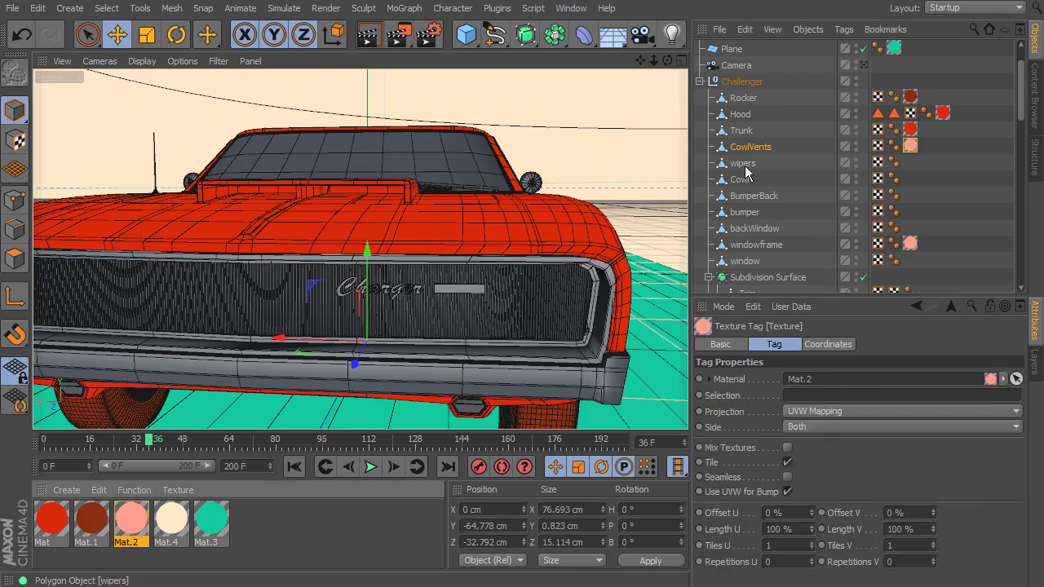
Apply the pale pink Mat.2 to the windshield glass and the dark red Mat.1 to the wipers object.
left_click(744, 163)
left_click(324, 186)
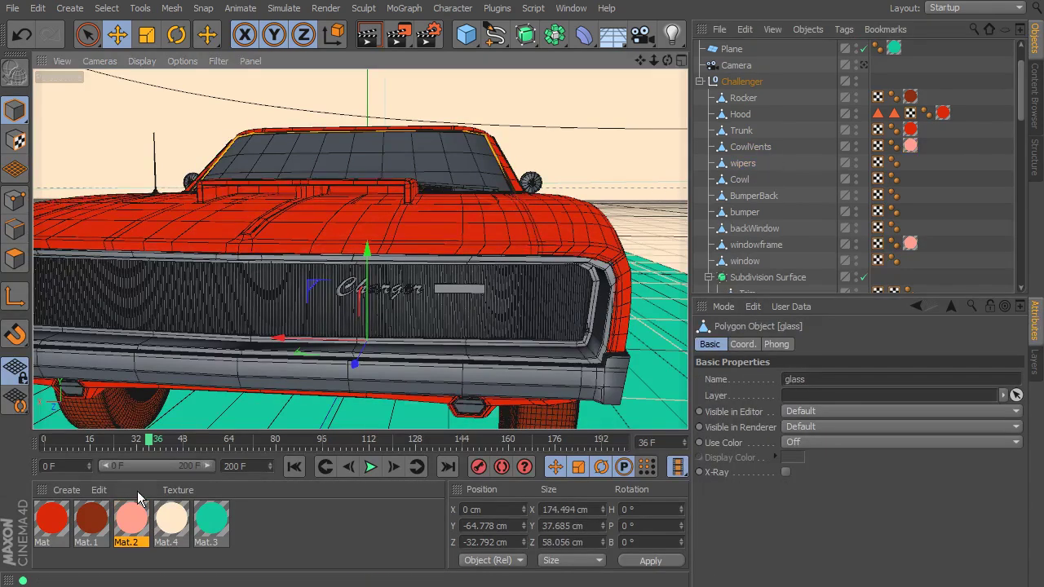
left_click_drag(131, 530, 371, 138)
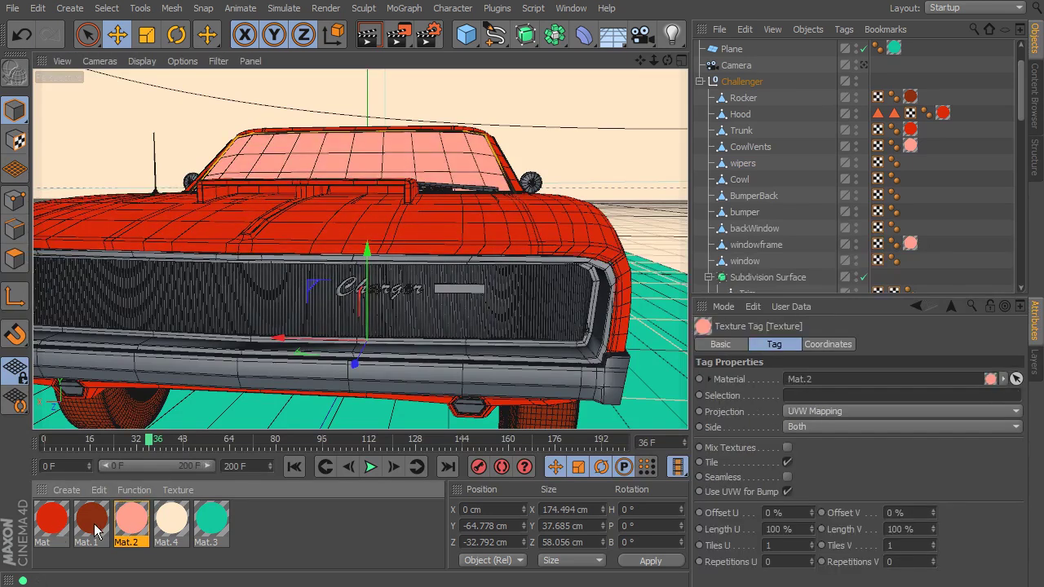
left_click_drag(95, 530, 755, 165)
Apply the dark red Mat.1 to the Cowl object below the windshield.
left_click(739, 180)
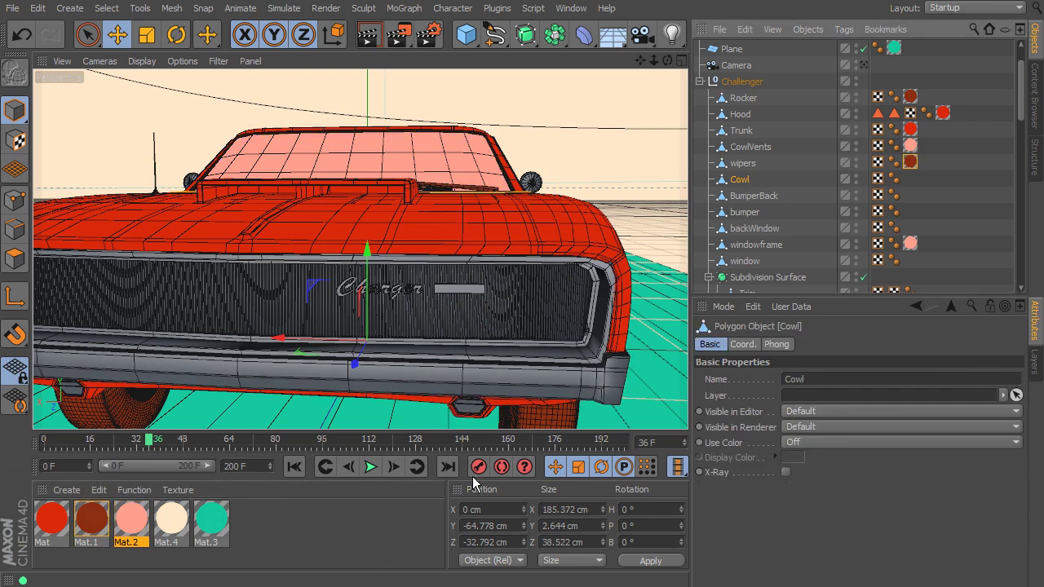
left_click_drag(150, 440, 232, 457)
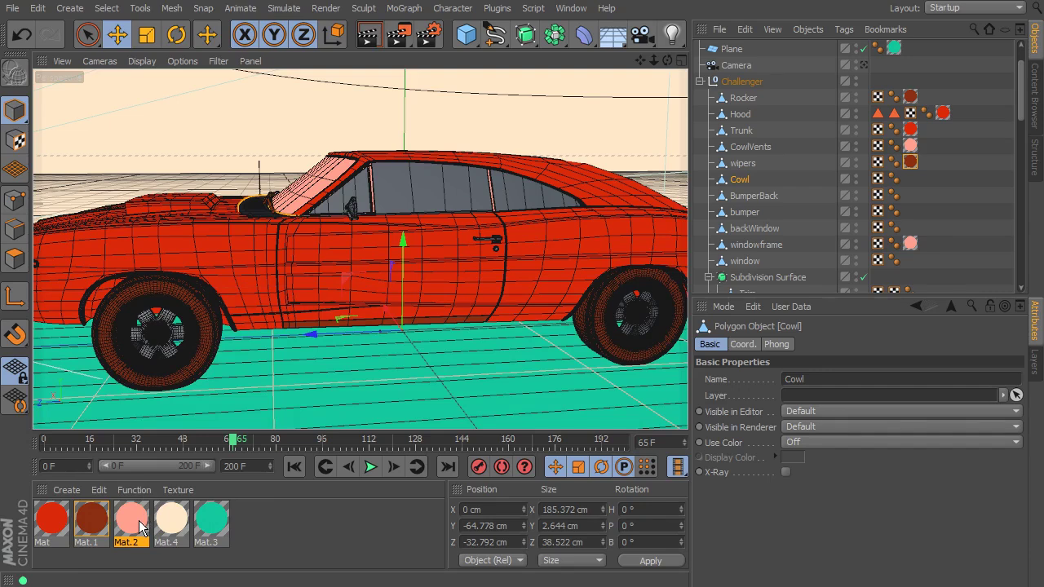
left_click_drag(82, 520, 742, 181)
Apply the dark red Mat.1 to the BumperBack and bumper objects.
left_click(758, 197)
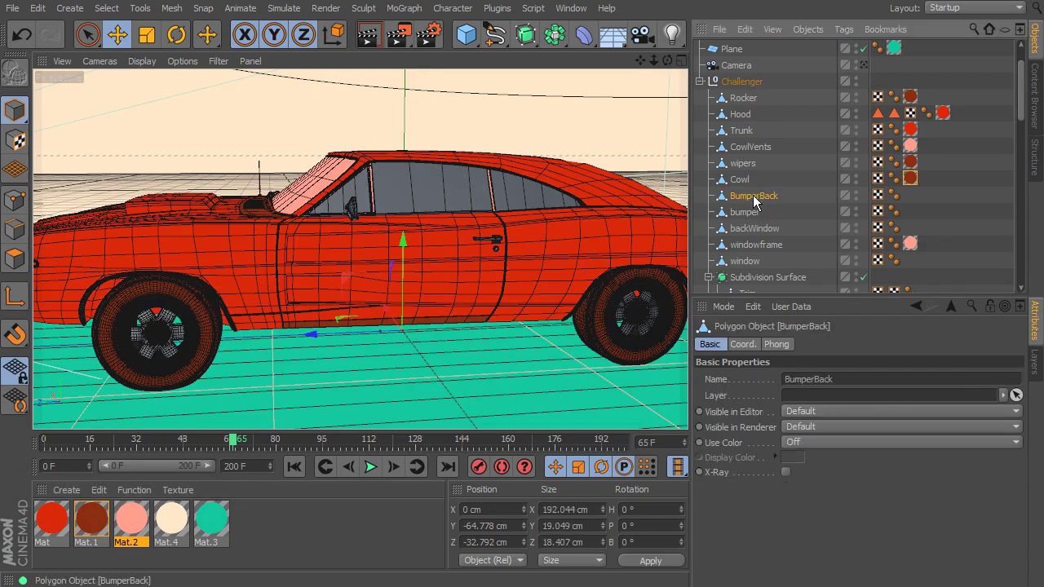
left_click_drag(233, 441, 188, 441)
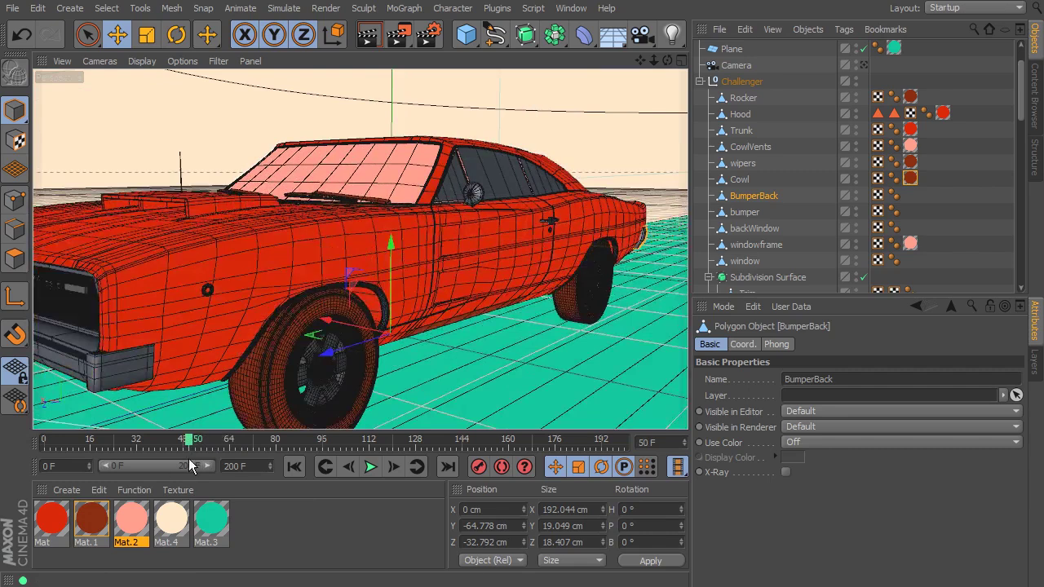
left_click_drag(89, 512, 765, 200)
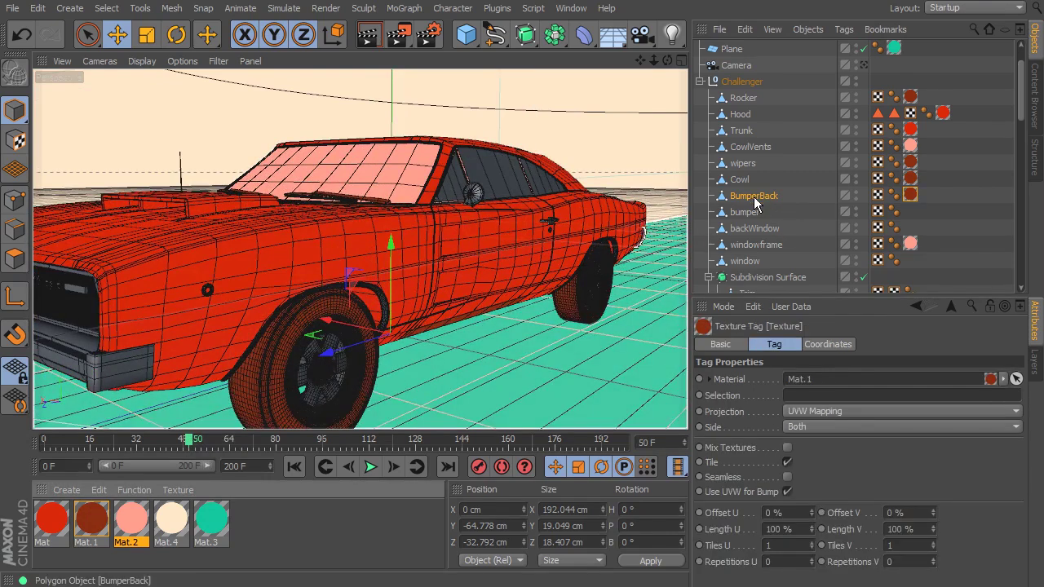
left_click(744, 212)
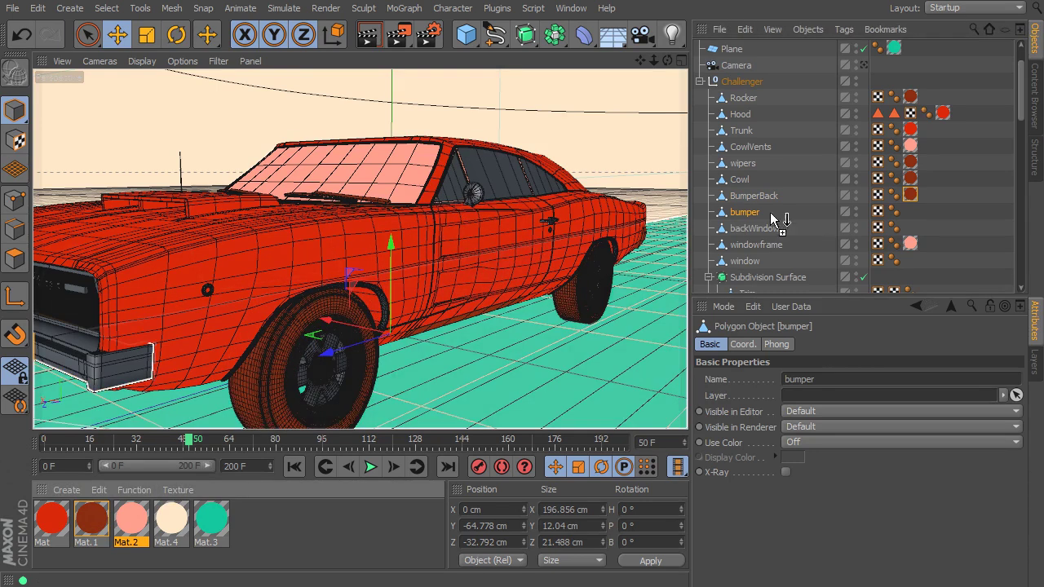
left_click_drag(753, 217, 753, 216)
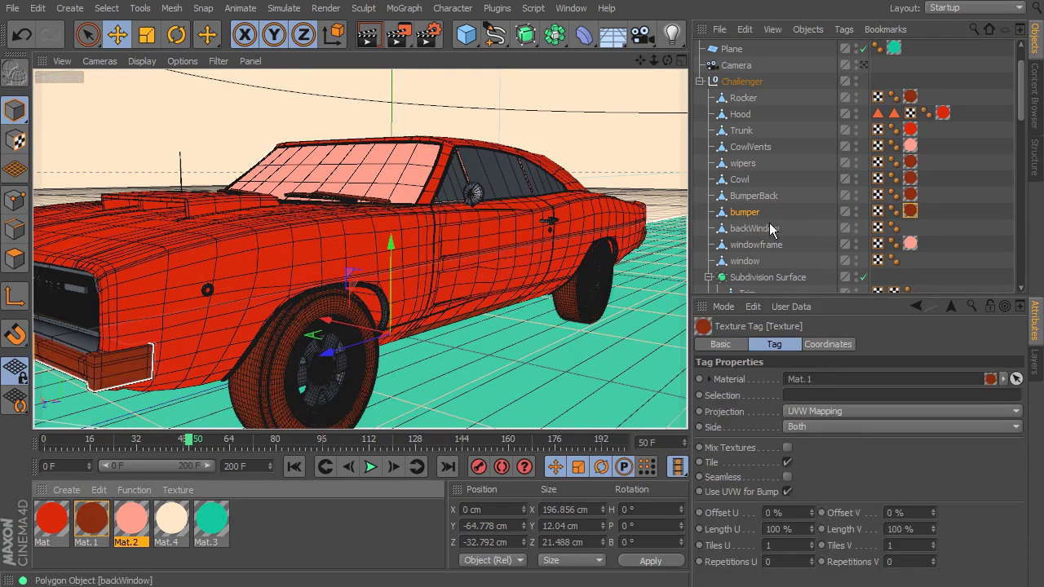
Apply the pale pink Mat.2 to backWindow and move the windowframe's Mat.2 texture tag onto the window object.
left_click(759, 229)
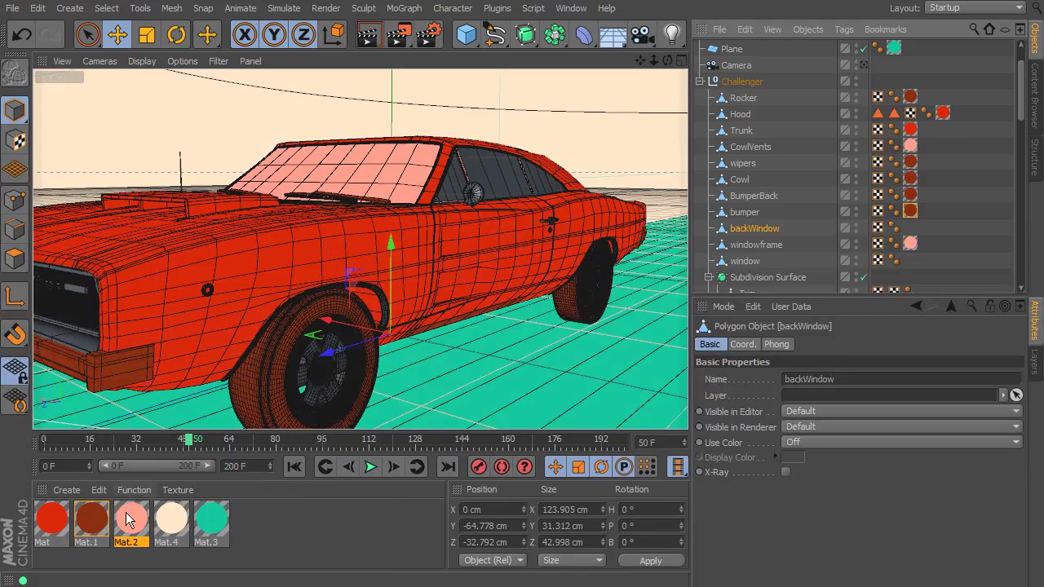
left_click_drag(630, 285, 774, 233)
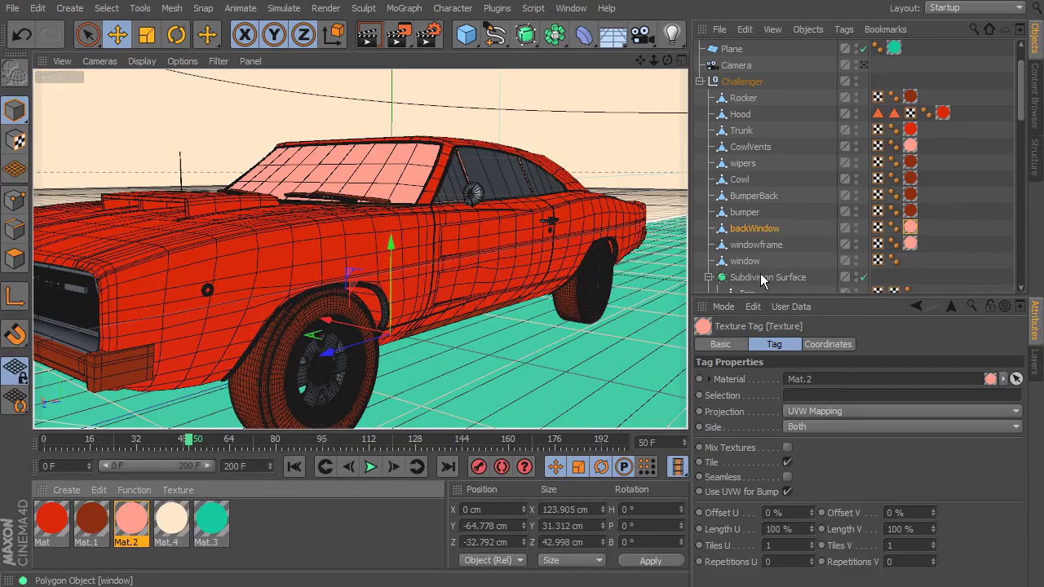
left_click(760, 245)
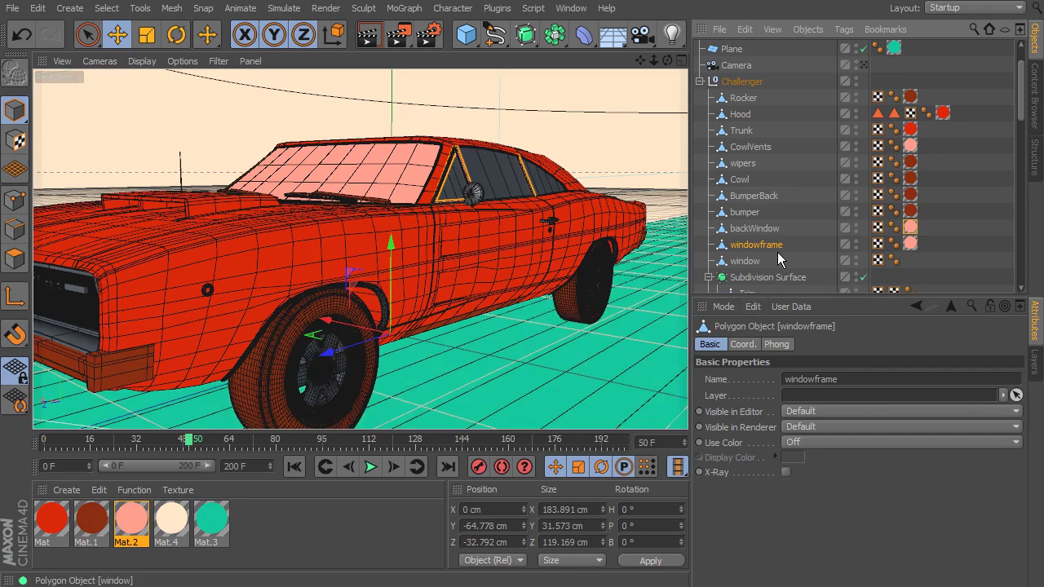
left_click(911, 243)
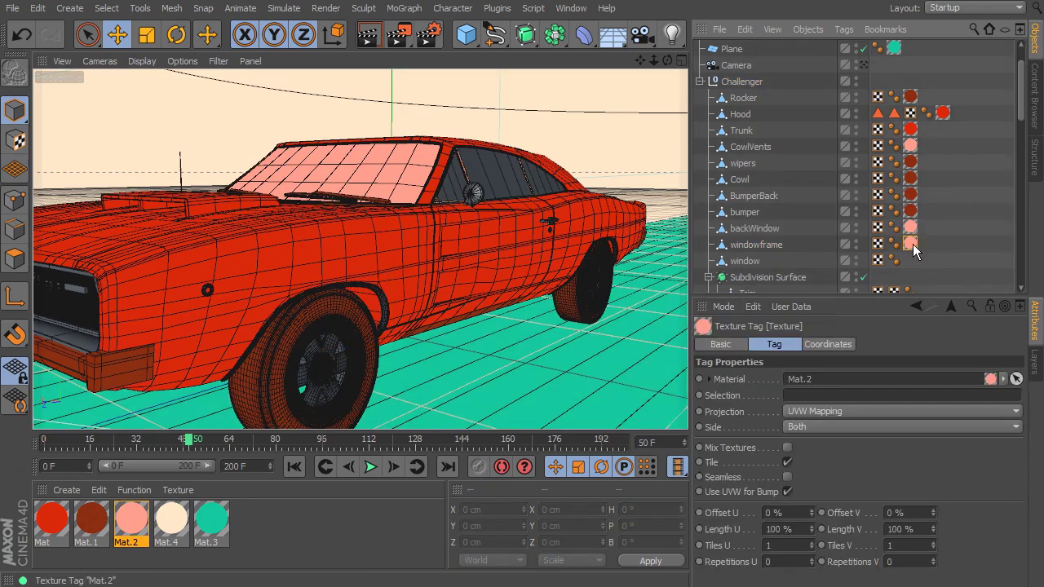
left_click_drag(907, 256, 909, 260)
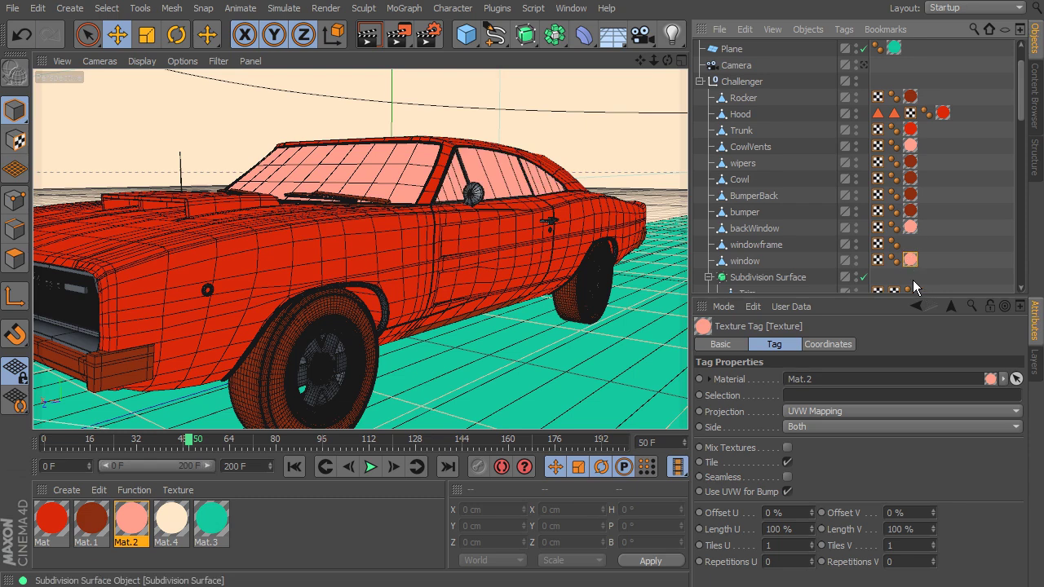
Apply the dark red Mat.1 to the windowframe object and to Trim under the Subdivision Surface.
left_click(767, 245)
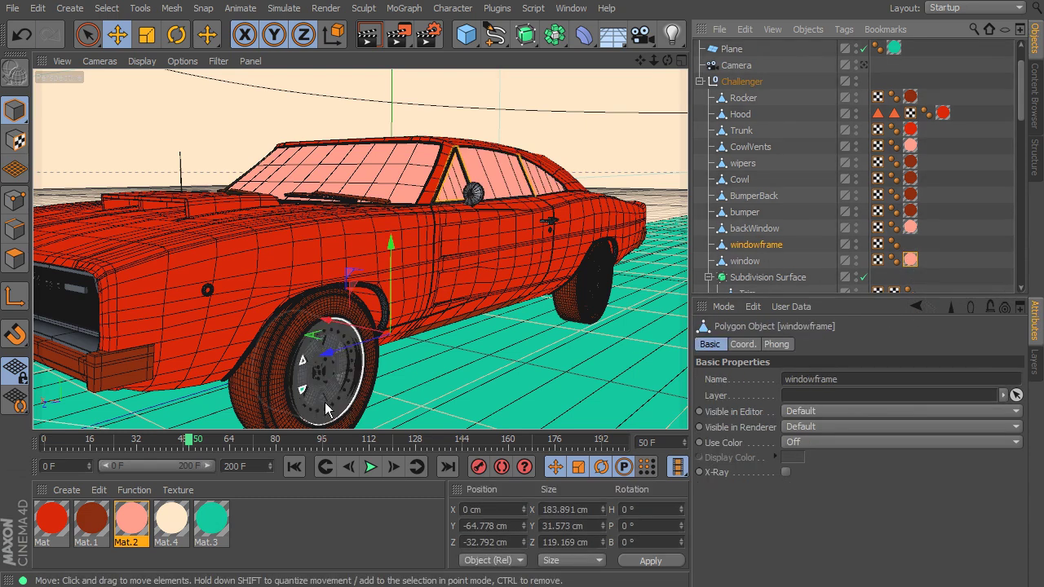
left_click_drag(95, 519, 783, 287)
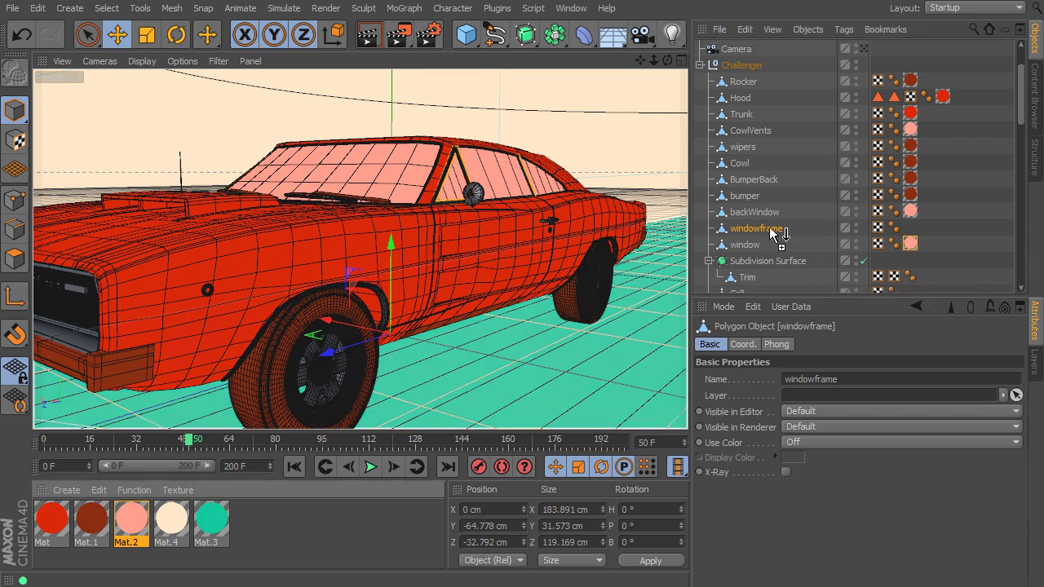
left_click_drag(771, 228, 772, 230)
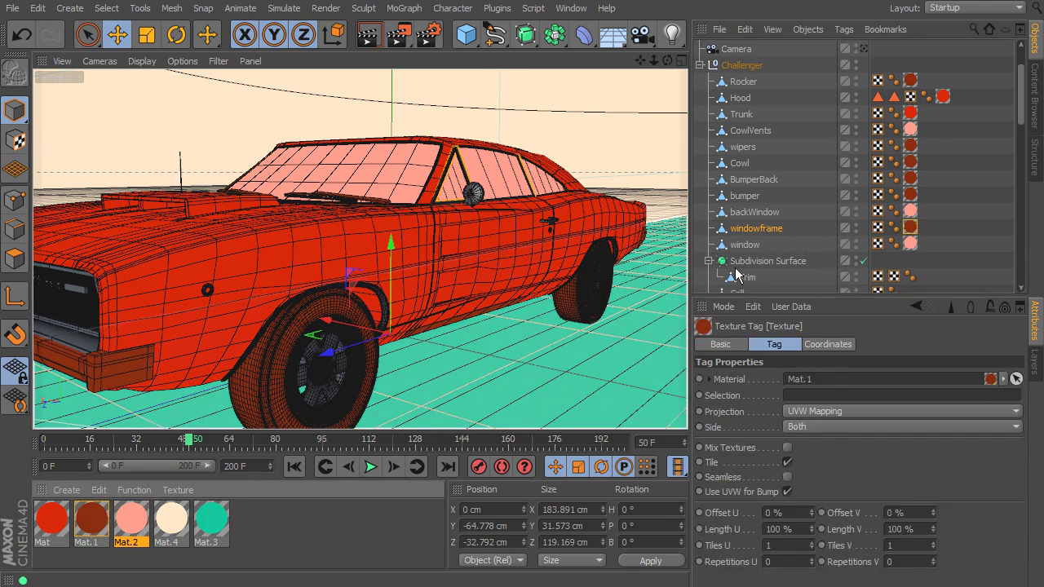
scroll(771, 233, "down", 3)
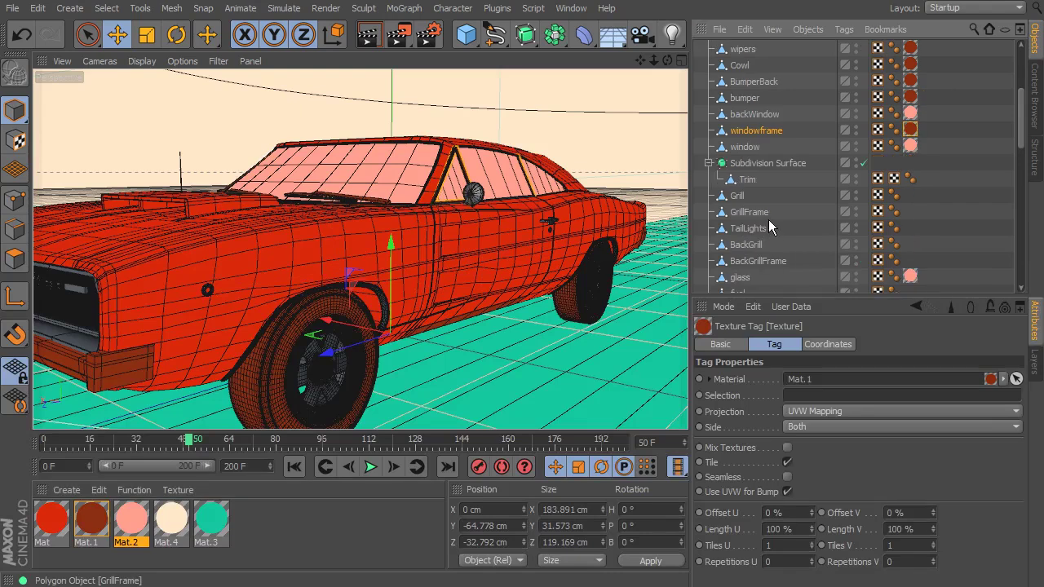
left_click(748, 180)
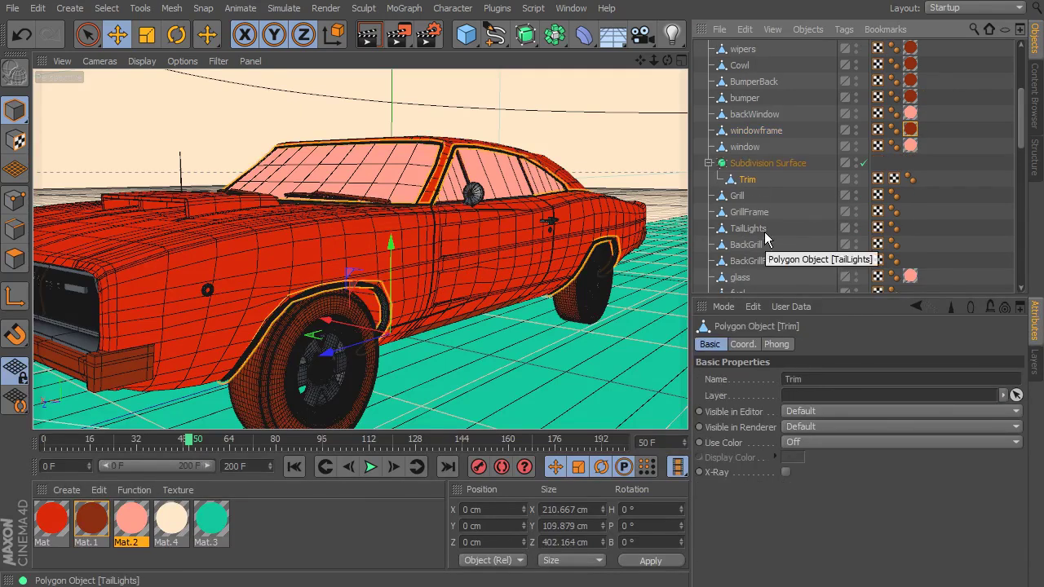
left_click_drag(131, 510, 749, 181)
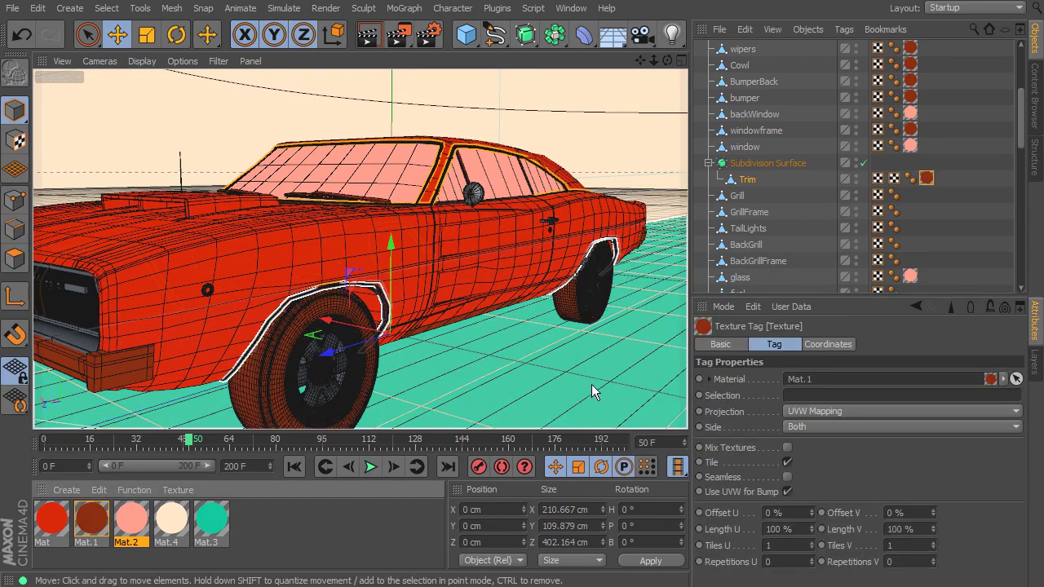
Show the car's front at frame 30 and apply the pale pink Mat.2 to the Grill object.
left_click(739, 198)
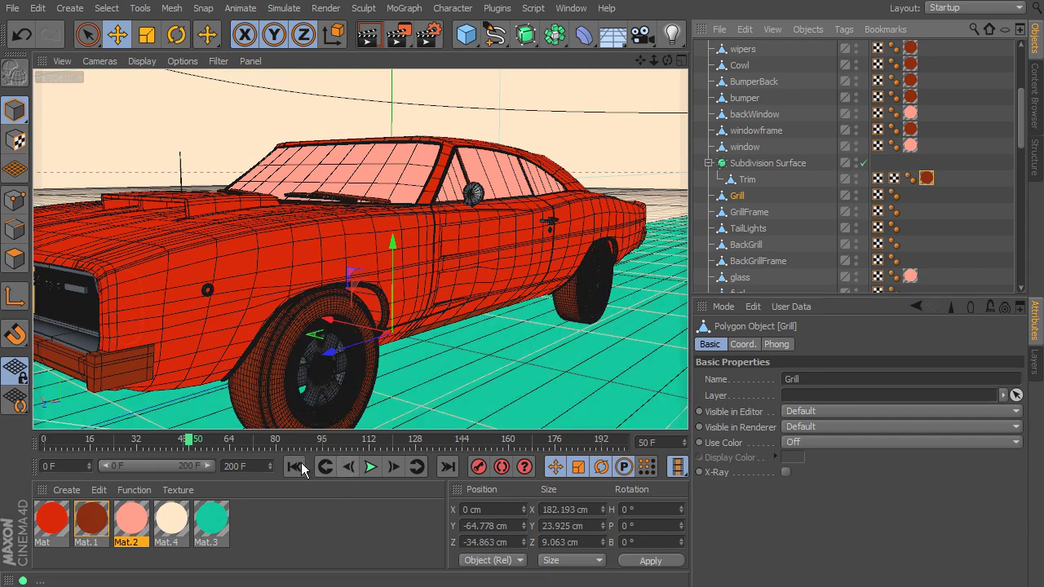
left_click_drag(191, 448, 133, 448)
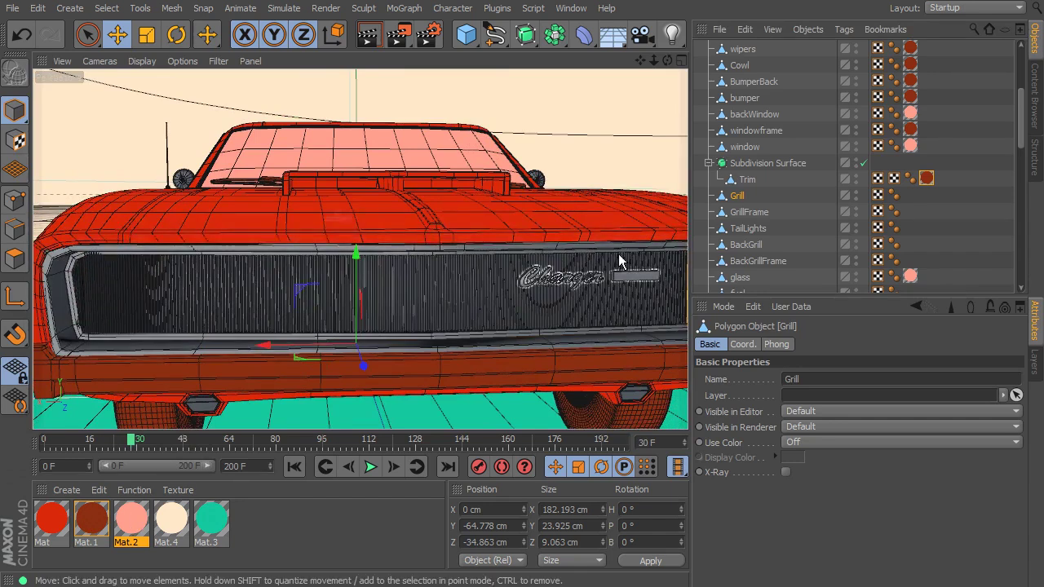
left_click(749, 213)
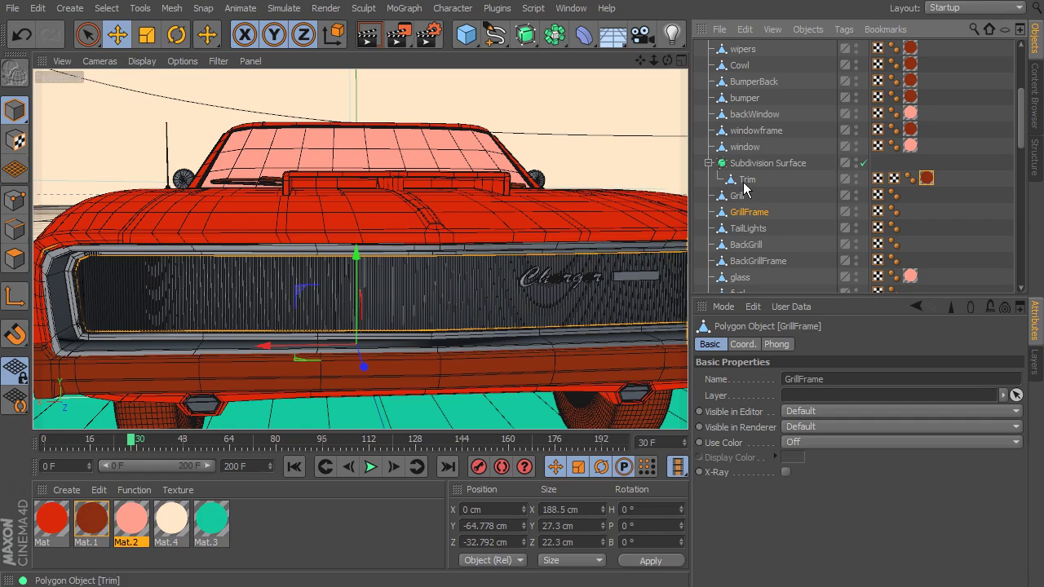
left_click(740, 196)
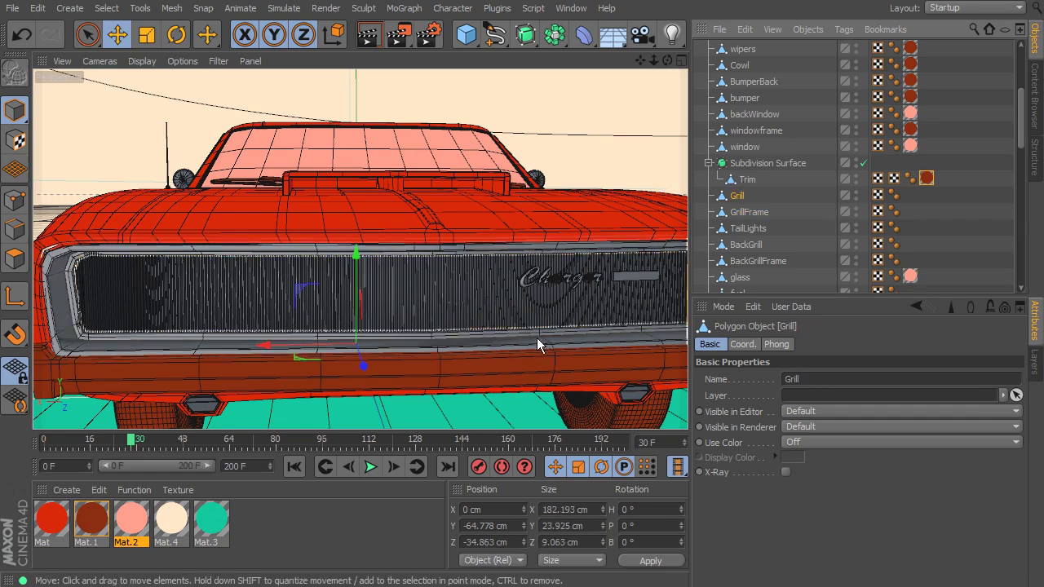
left_click_drag(140, 526, 743, 197)
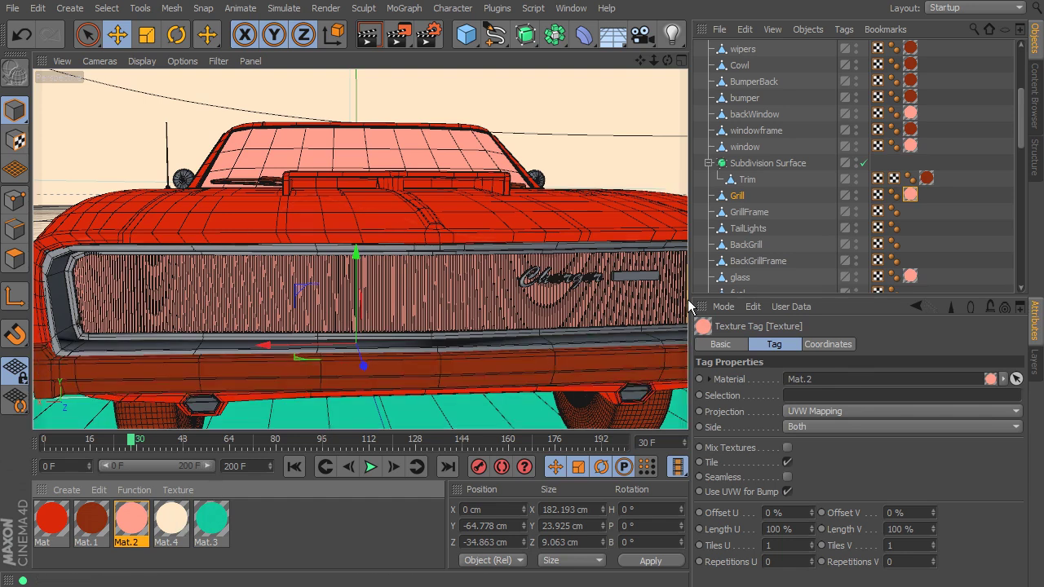
Apply the dark red Mat.1 to the GrillFrame object surrounding the front grill.
left_click(749, 212)
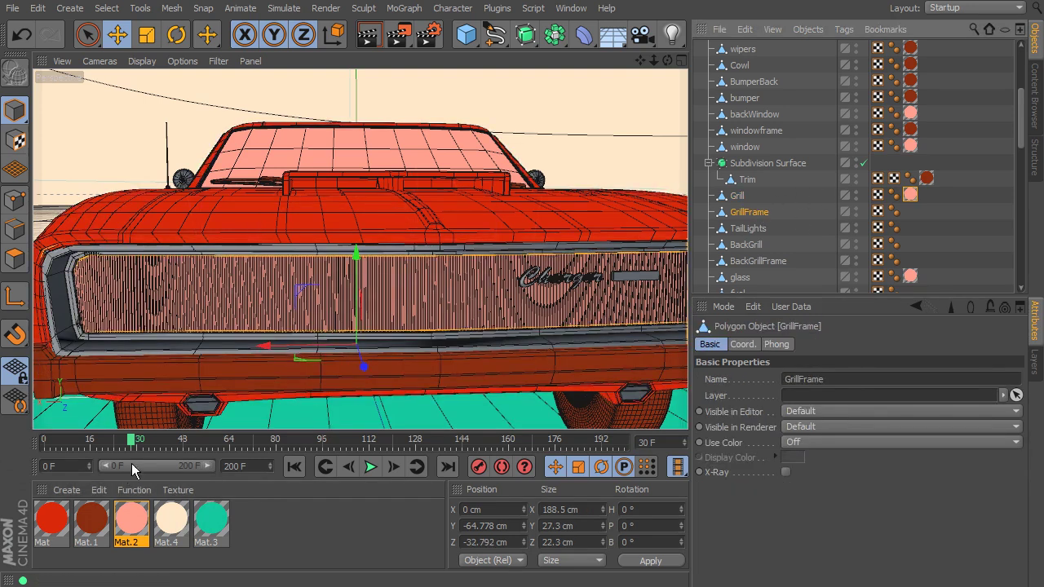
left_click_drag(95, 519, 536, 308)
left_click_drag(796, 222, 747, 215)
Apply the pale pink Mat.2 to TailLights and BackGrill, and the dark red Mat.1 to BackGrillFrame.
left_click(766, 230)
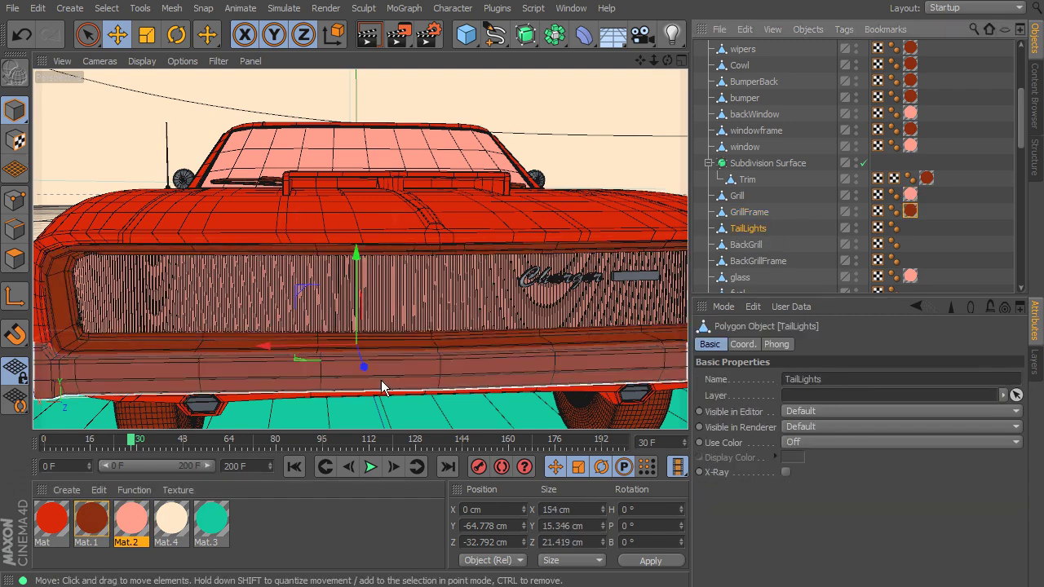
left_click_drag(120, 527, 747, 229)
left_click(738, 246)
left_click_drag(133, 522, 749, 245)
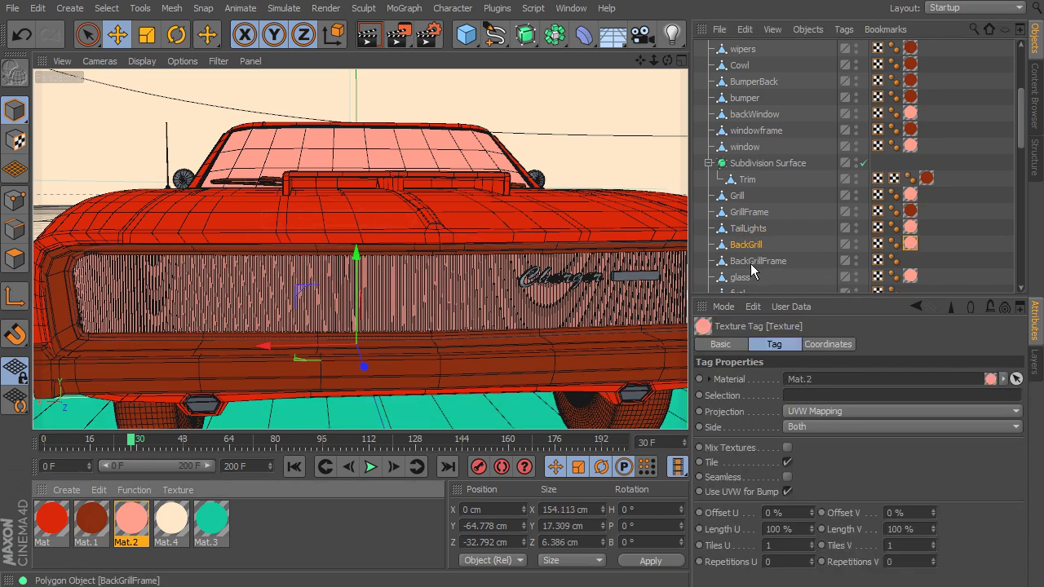
left_click(758, 261)
left_click_drag(129, 527, 772, 257)
Apply the dark red Mat.1 to the fuel cap object and the pale pink Mat.2 to frontlights.
scroll(830, 226, "down", 4)
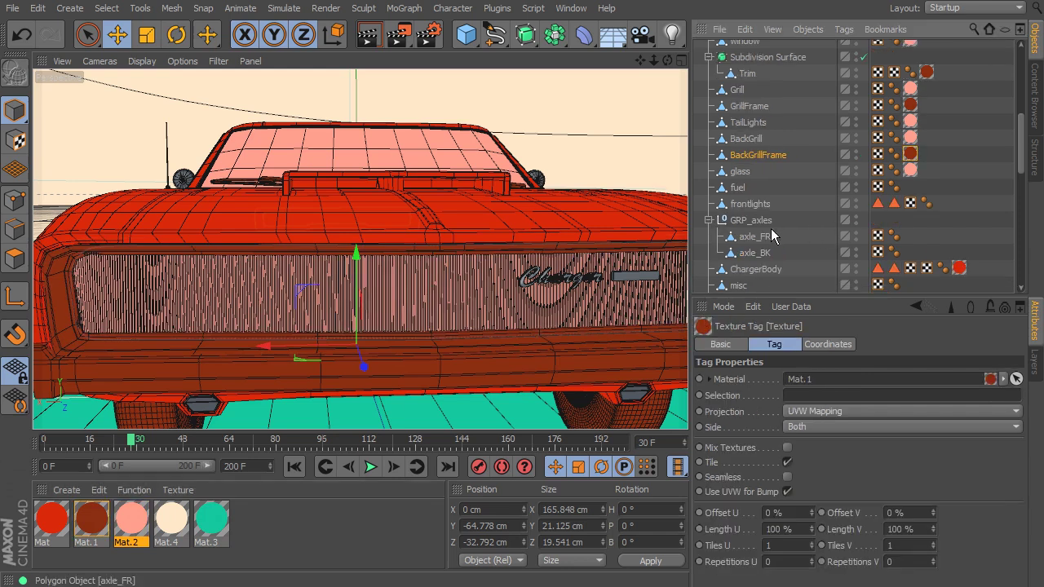
left_click(748, 186)
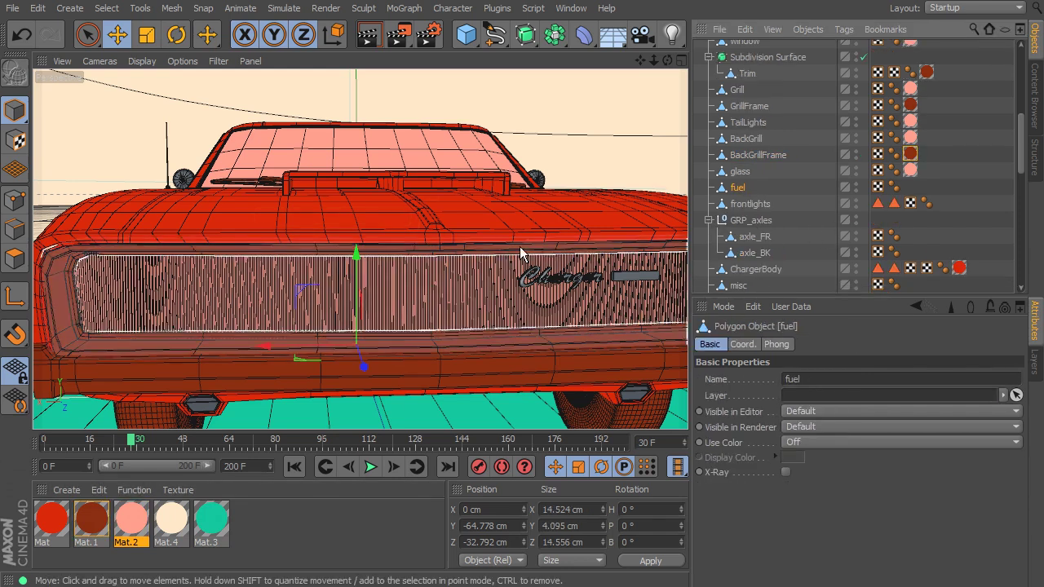
left_click_drag(132, 441, 108, 441)
left_click_drag(171, 462, 290, 468)
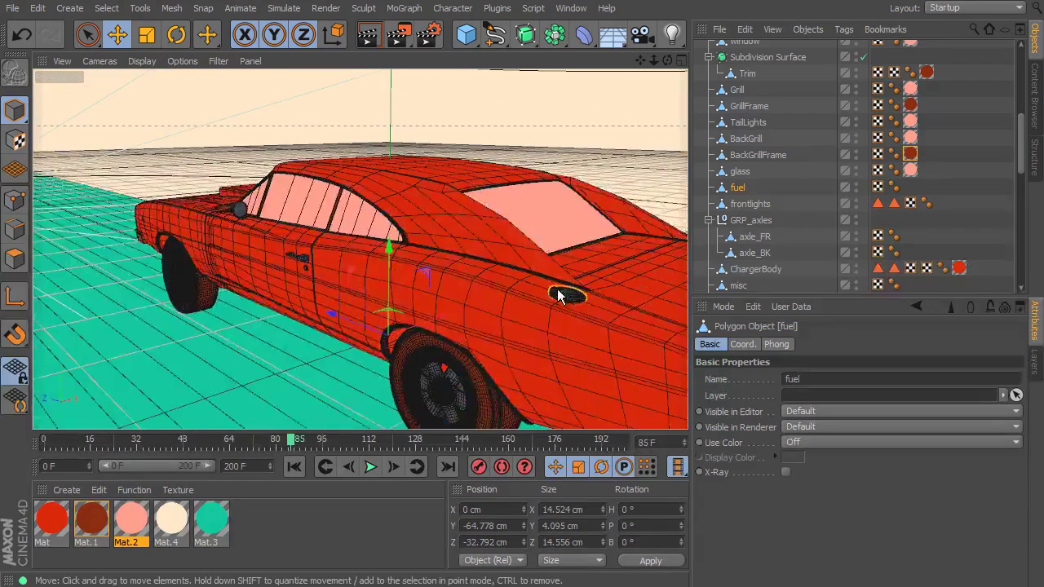
left_click_drag(96, 523, 771, 206)
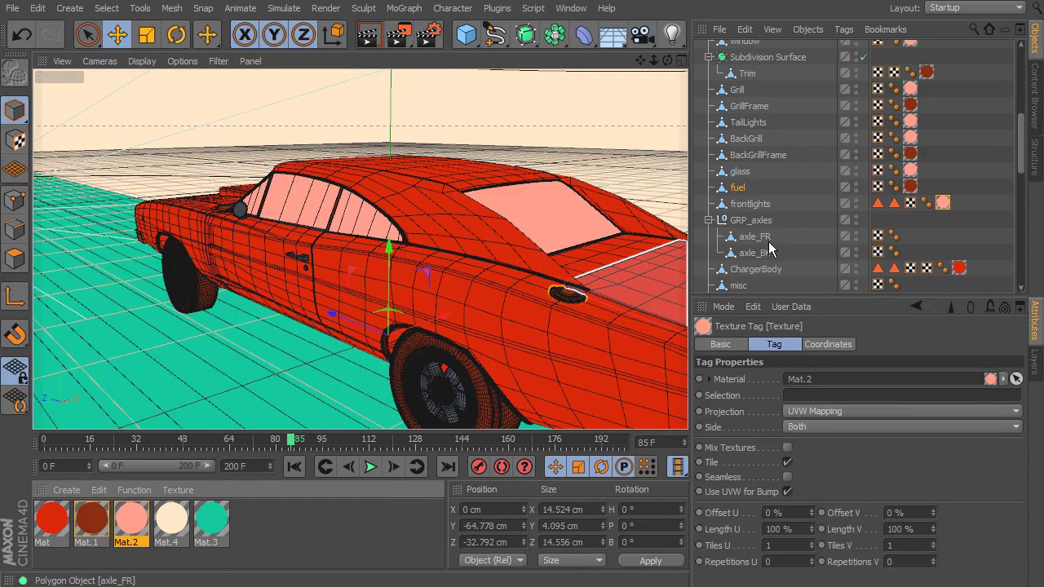
Apply the pale pink Mat.2 to axle_FR and axle_BK in the GRP_axles group.
left_click(769, 243)
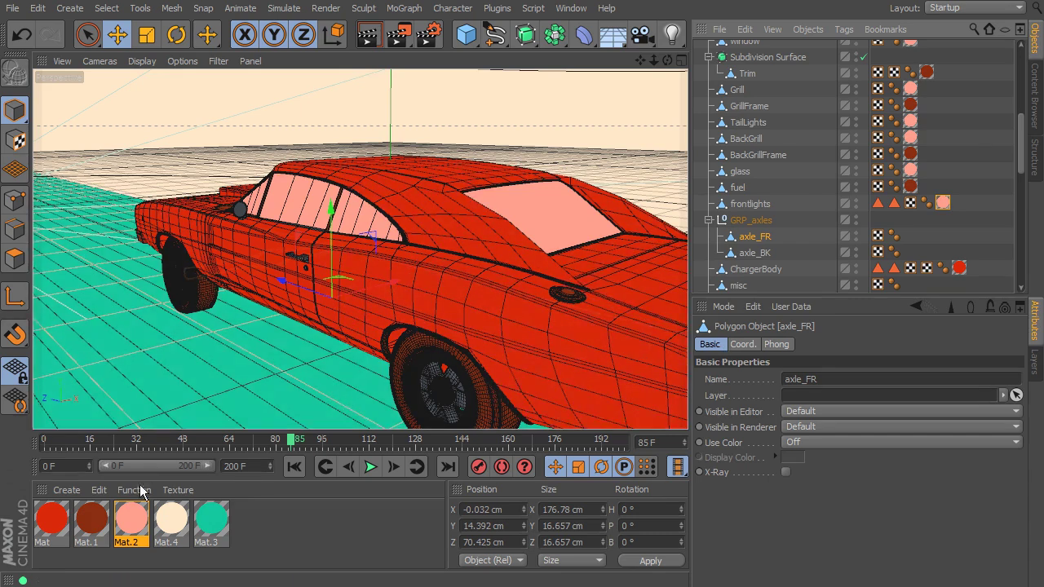
left_click_drag(102, 526, 184, 539)
left_click_drag(119, 538, 748, 239)
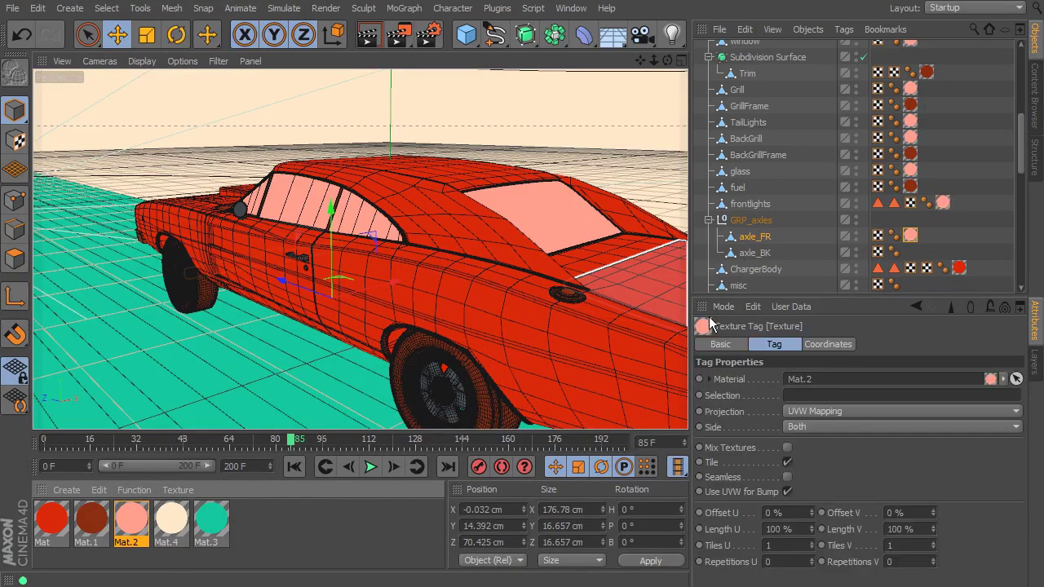
left_click_drag(136, 525, 755, 249)
Show the car's front side at frame 49 and apply the dark red Mat.1 to the misc object.
scroll(818, 238, "down", 3)
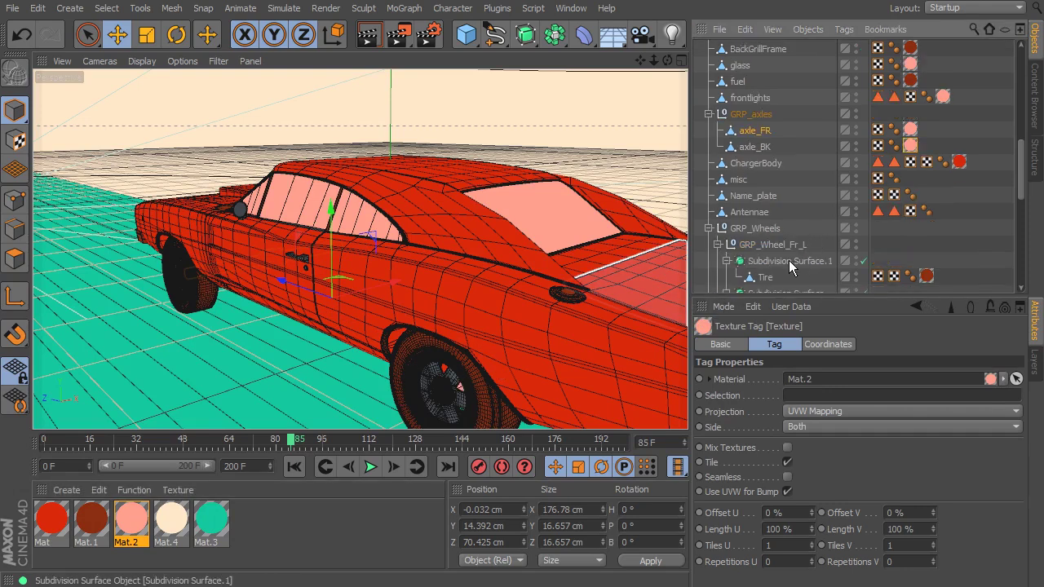
left_click(739, 181)
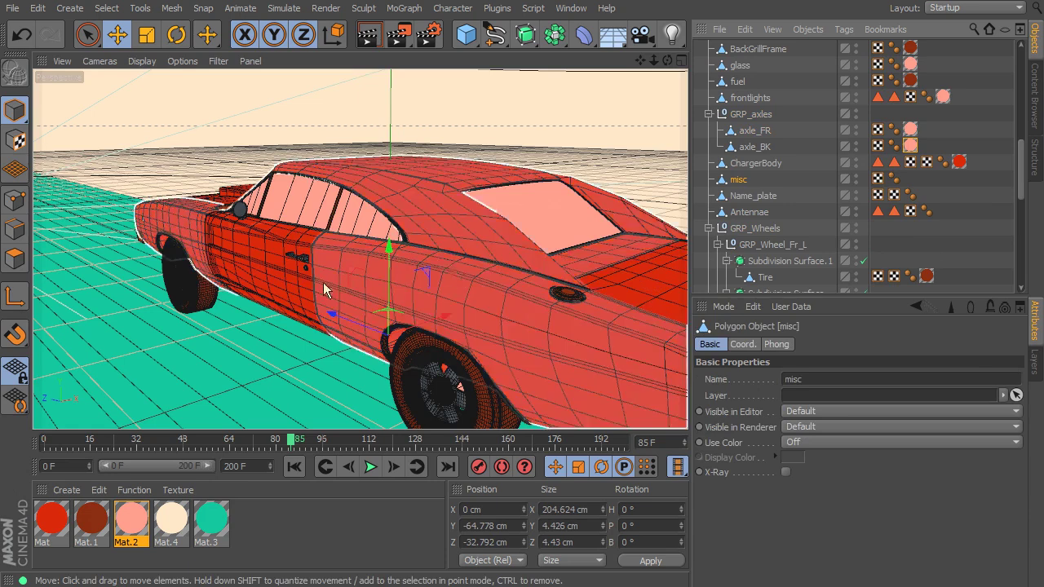
left_click_drag(394, 342, 261, 396, "alt")
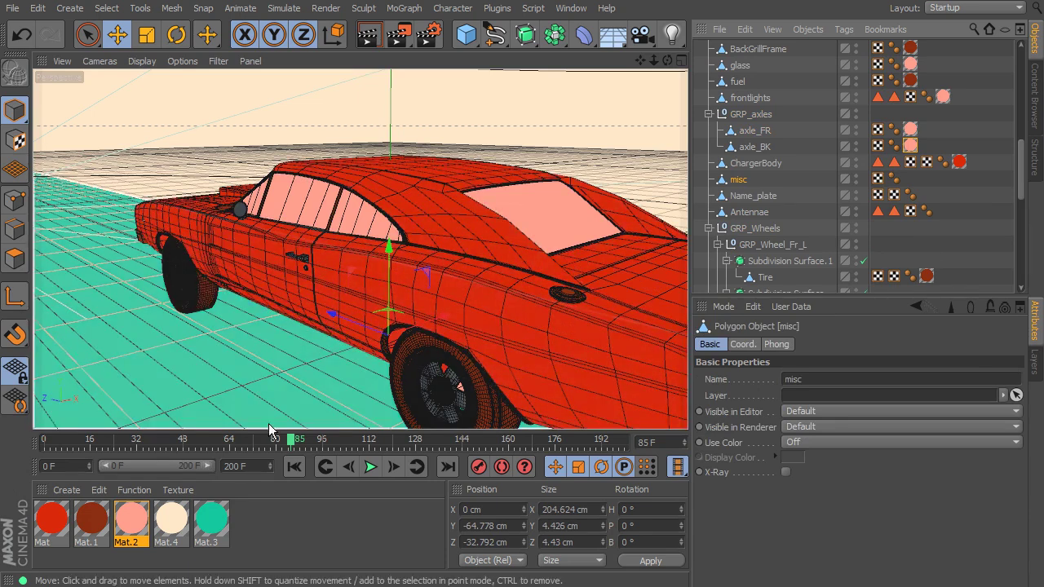
left_click_drag(298, 441, 186, 442)
left_click_drag(216, 287, 218, 287)
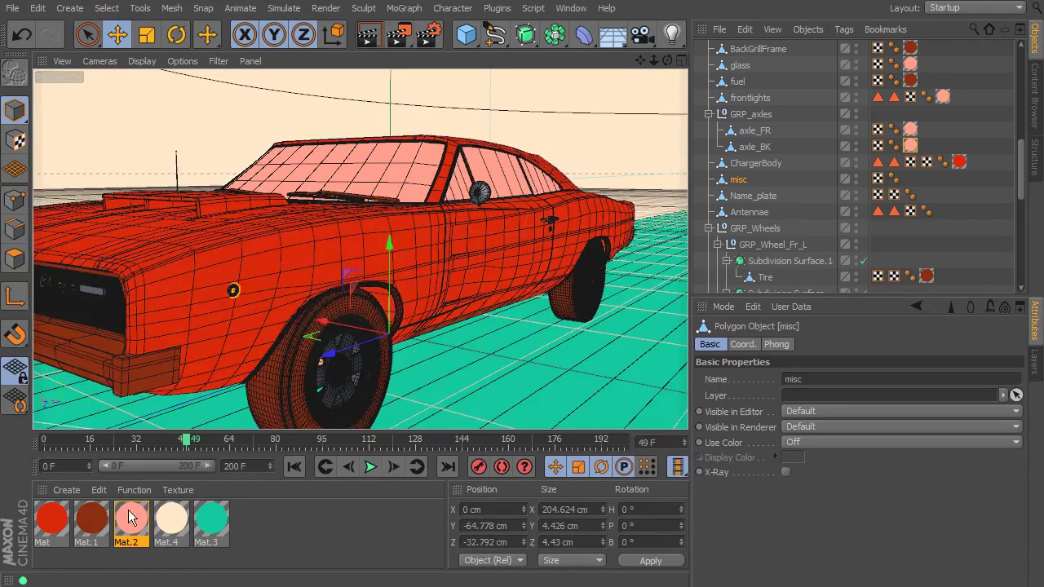
left_click_drag(128, 515, 740, 181)
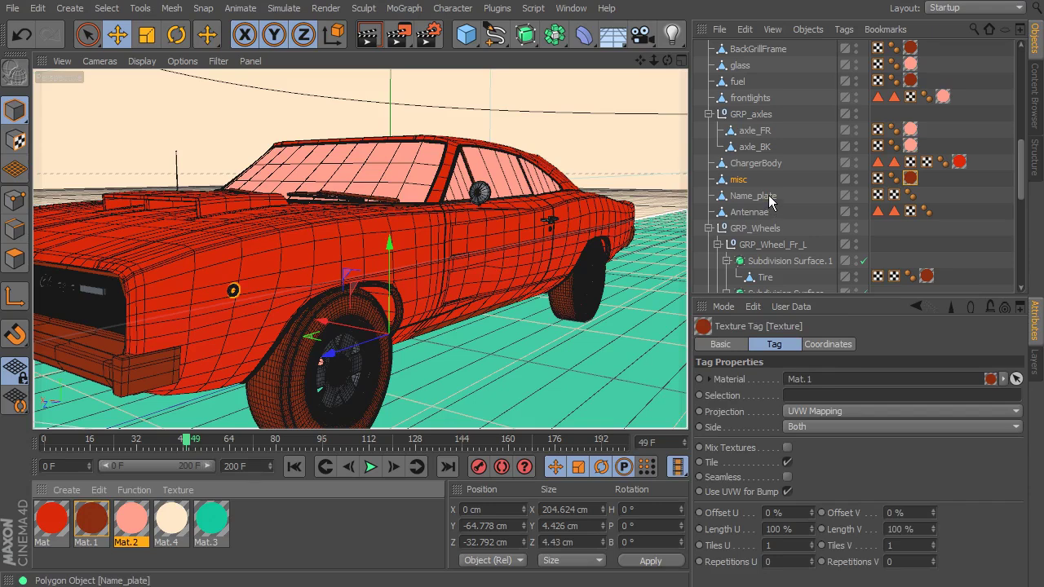
Apply the dark red Mat.1 to Name_plate at frame 35 and the bright red Mat to Antennae.
left_click(754, 197)
left_click_drag(182, 453, 145, 454)
left_click_drag(88, 514, 755, 199)
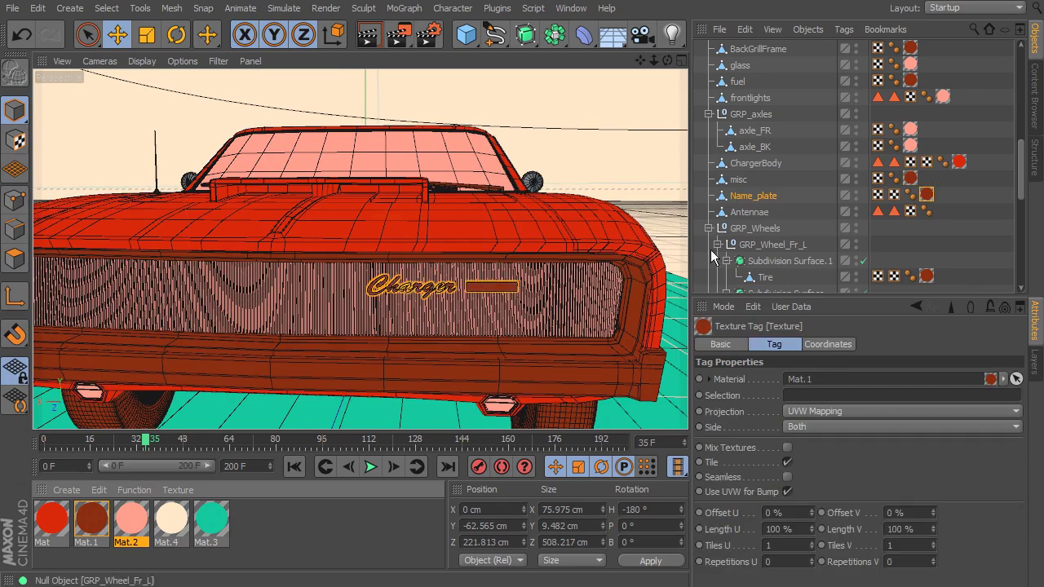
left_click(774, 212)
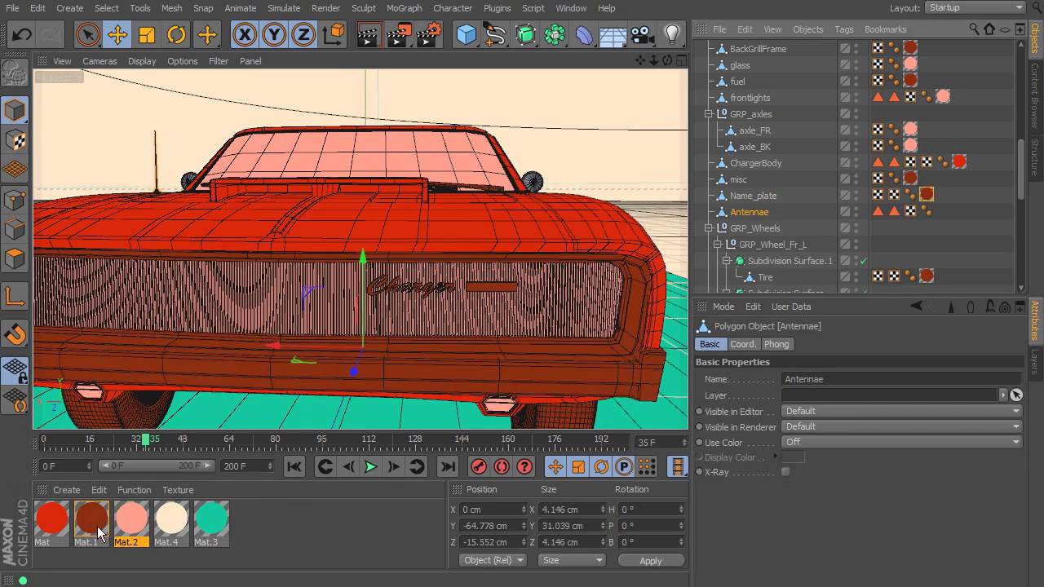
left_click_drag(52, 527, 758, 214)
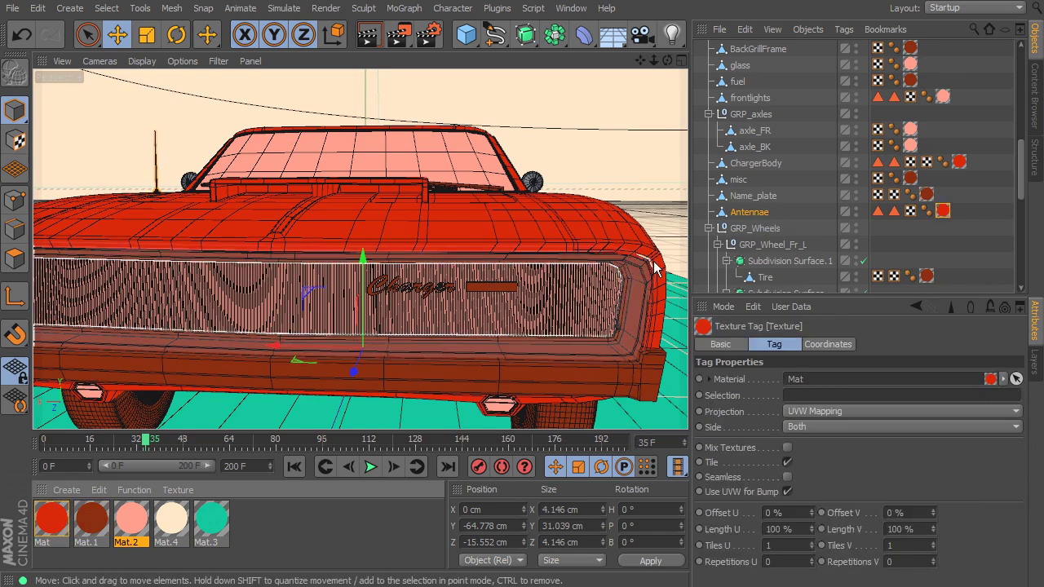
Apply the pale pink Mat.2 to the wheel object in the GRP_Wheel_Fr_L group.
left_click(789, 234)
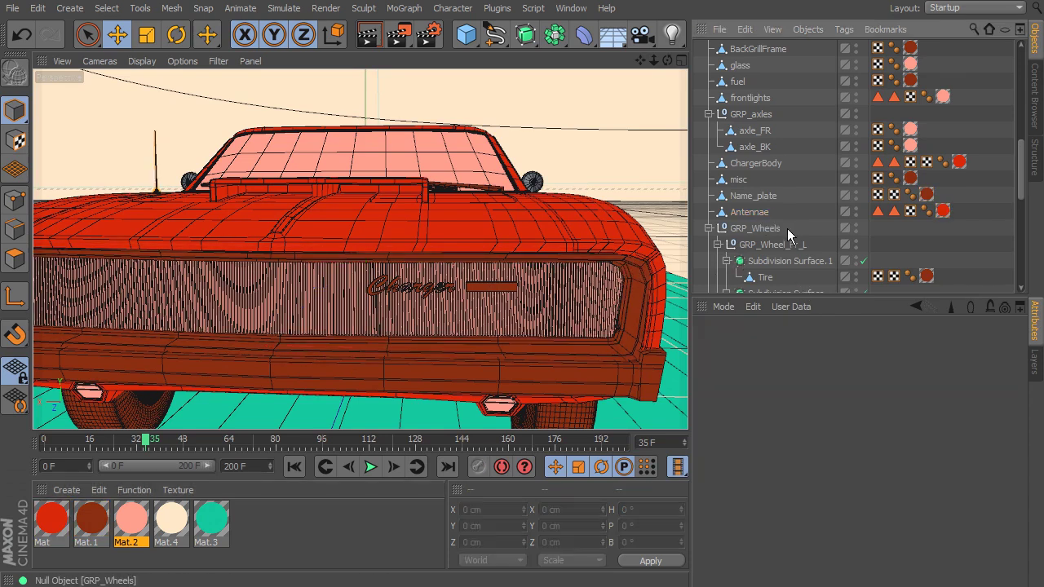
left_click(789, 234)
scroll(802, 233, "down", 3)
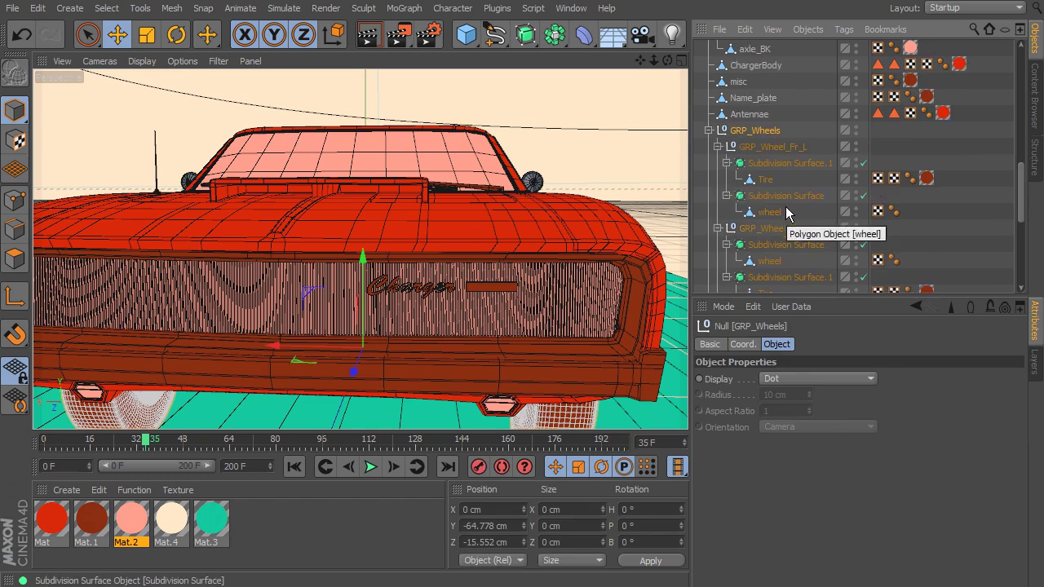
left_click(784, 214)
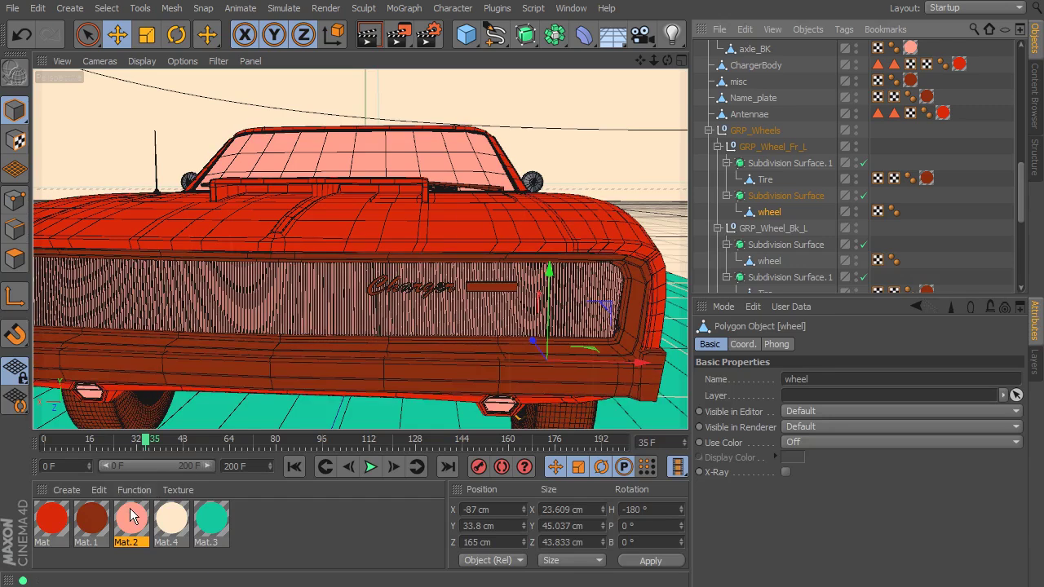
left_click_drag(770, 213, 771, 223)
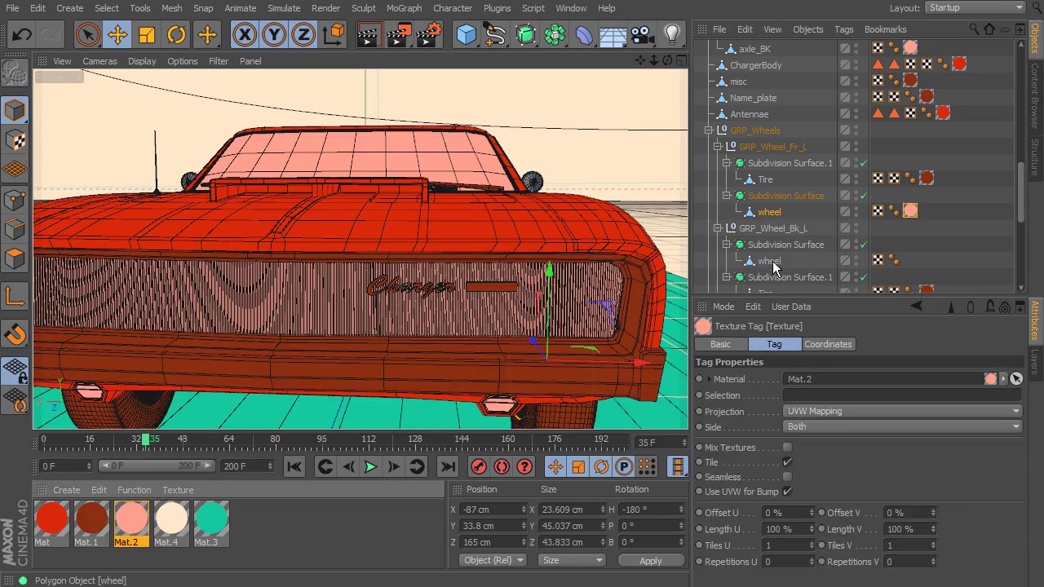
Show the car's side at frame 61 and apply the pale pink Mat.2 to the wheel object in GRP_Wheel_Bk_L.
left_click_drag(163, 437, 222, 454)
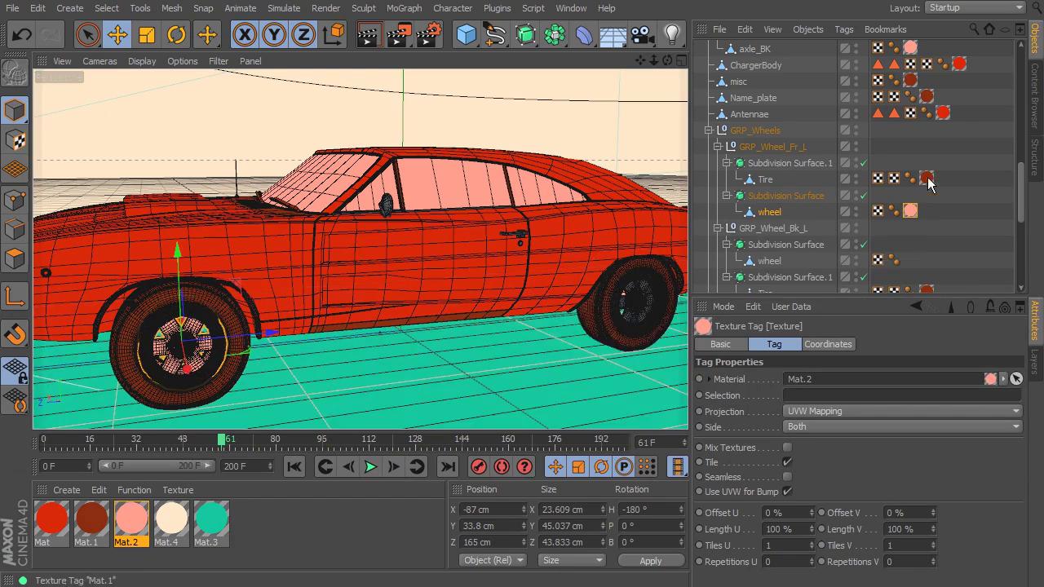
scroll(846, 251, "down", 3)
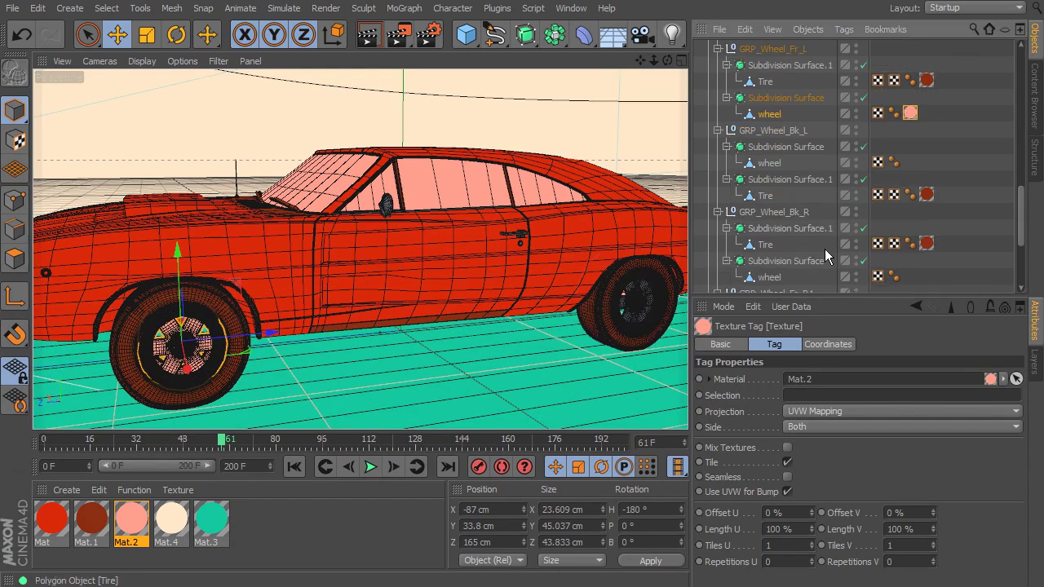
left_click_drag(122, 523, 783, 165)
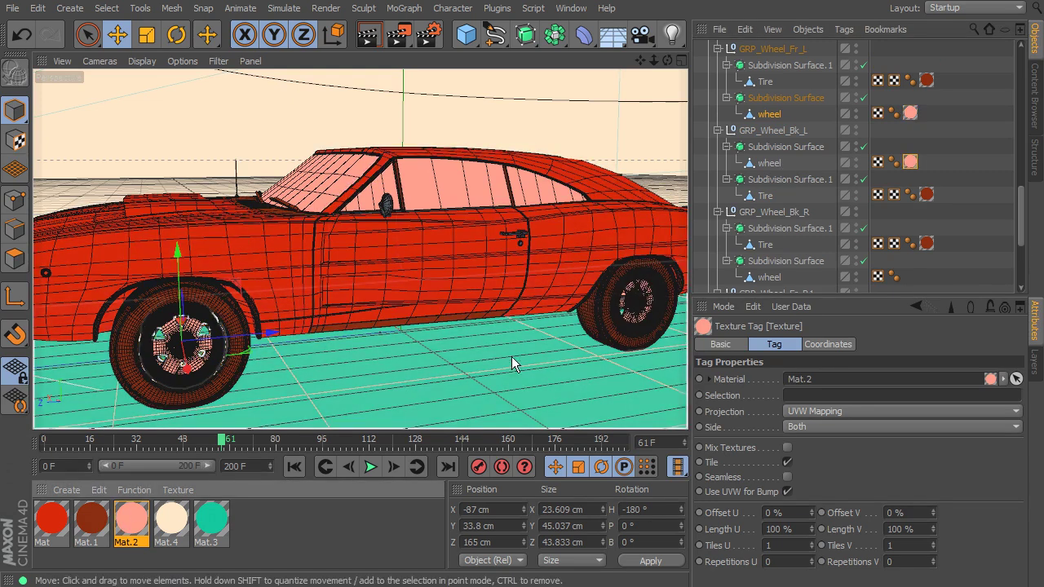
Apply the pale pink Mat.2 to the wheel objects in GRP_Wheel_Bk_R and GRP_Wheel_Fr_R1, undoing any accidental reordering of the Tire.
left_click_drag(132, 522, 775, 181)
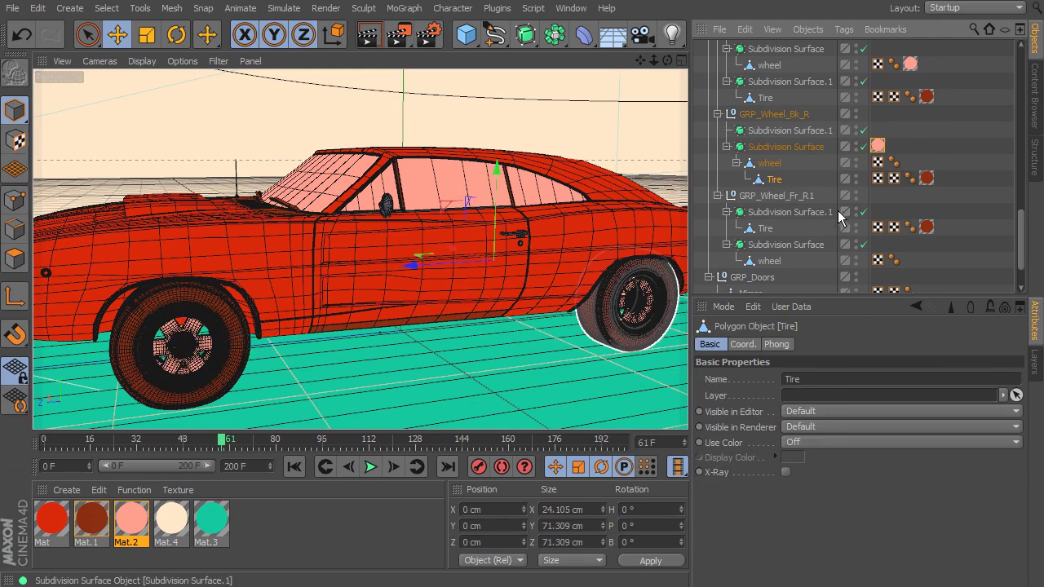
key("ctrl+z")
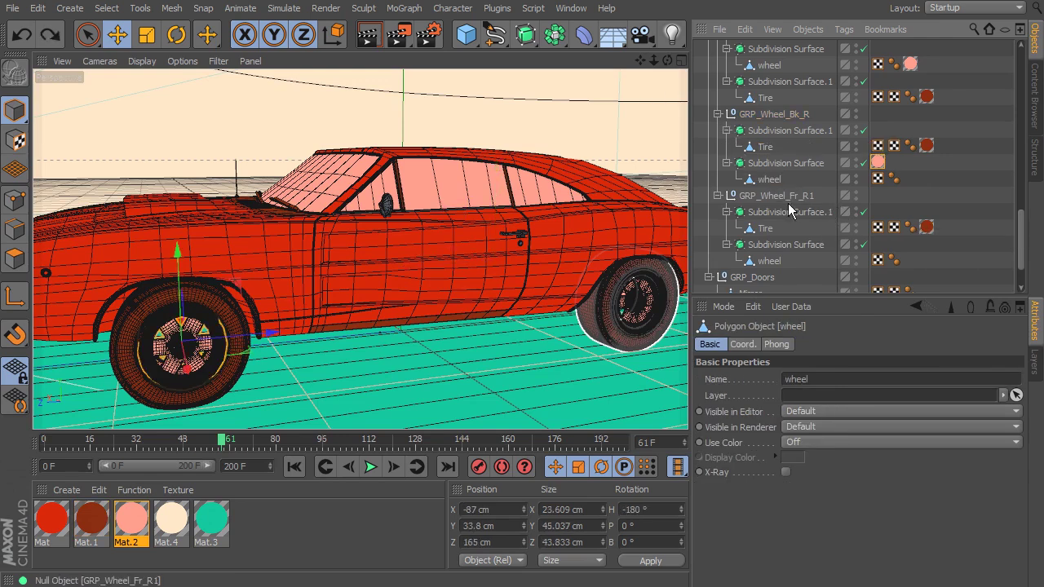
left_click(774, 183)
left_click_drag(878, 169, 917, 179)
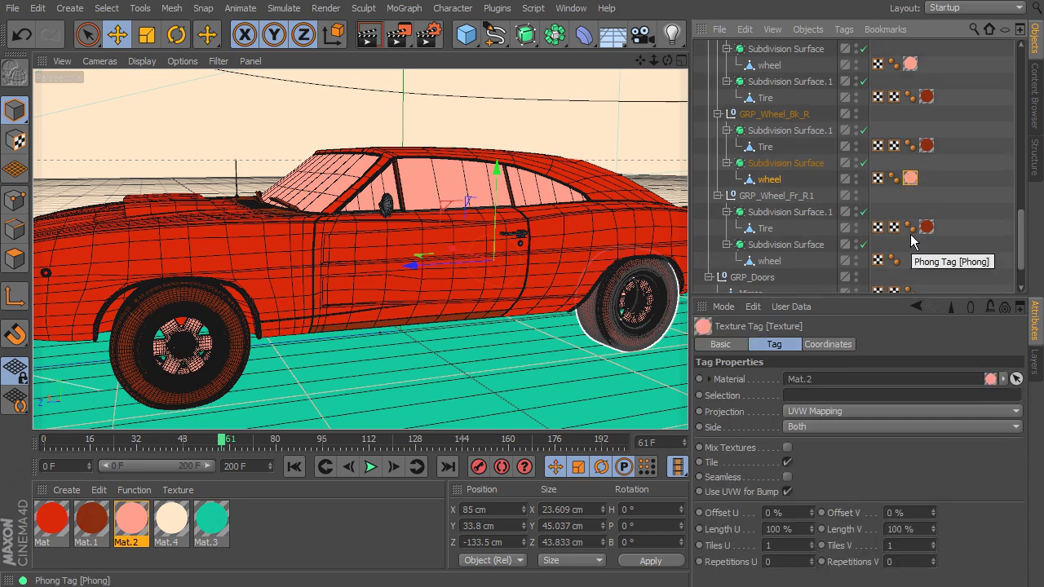
left_click_drag(161, 526, 774, 263)
Apply the bright red Mat to the Mirror object in the GRP_Doors group.
scroll(785, 229, "down", 2)
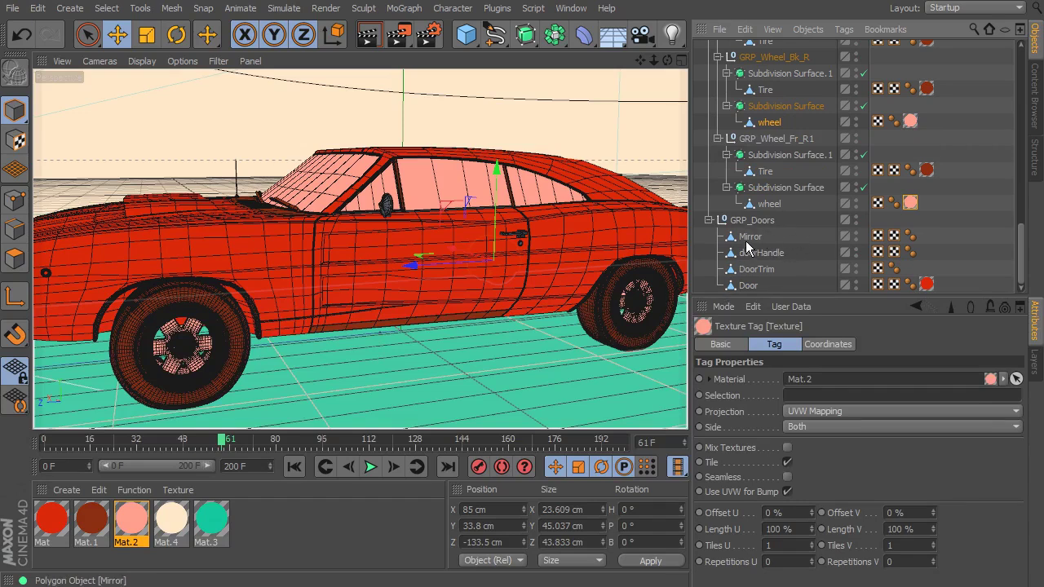
left_click(772, 239)
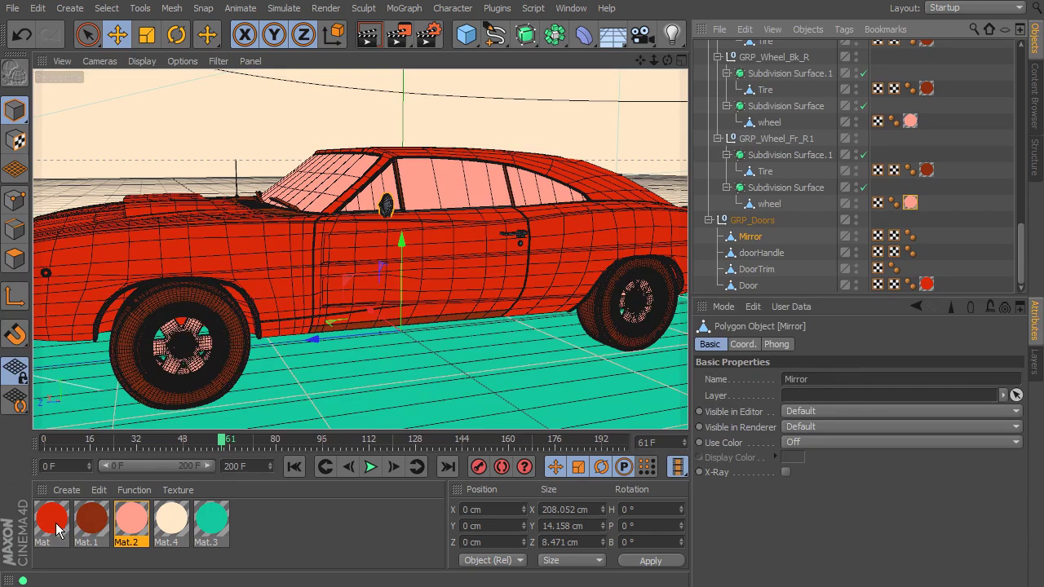
left_click_drag(45, 530, 469, 343)
left_click_drag(610, 335, 751, 239)
Apply the dark red Mat.1 to doorHandle and DoorTrim in the GRP_Doors group.
left_click(762, 252)
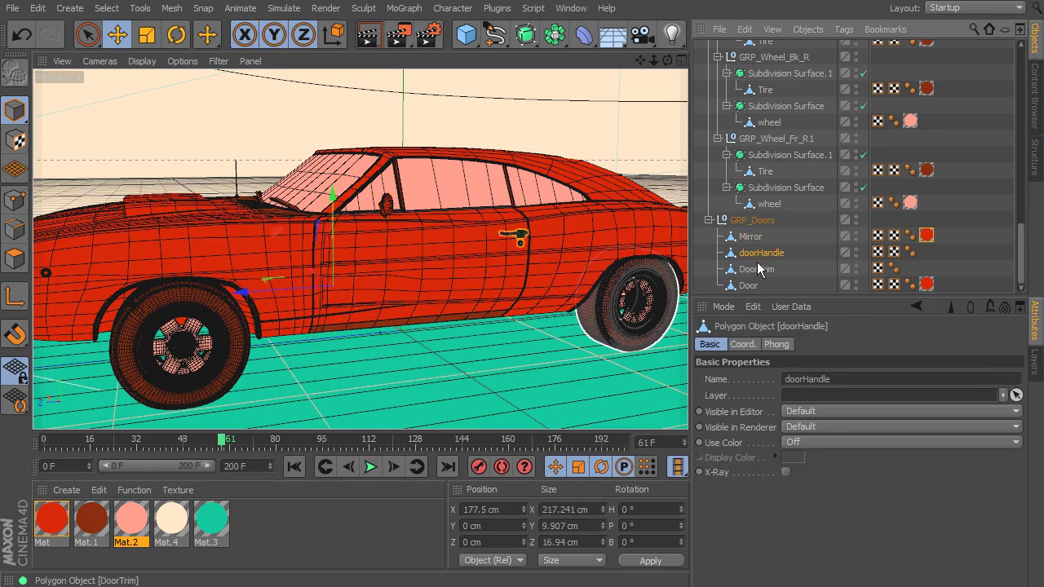
left_click_drag(92, 523, 682, 342)
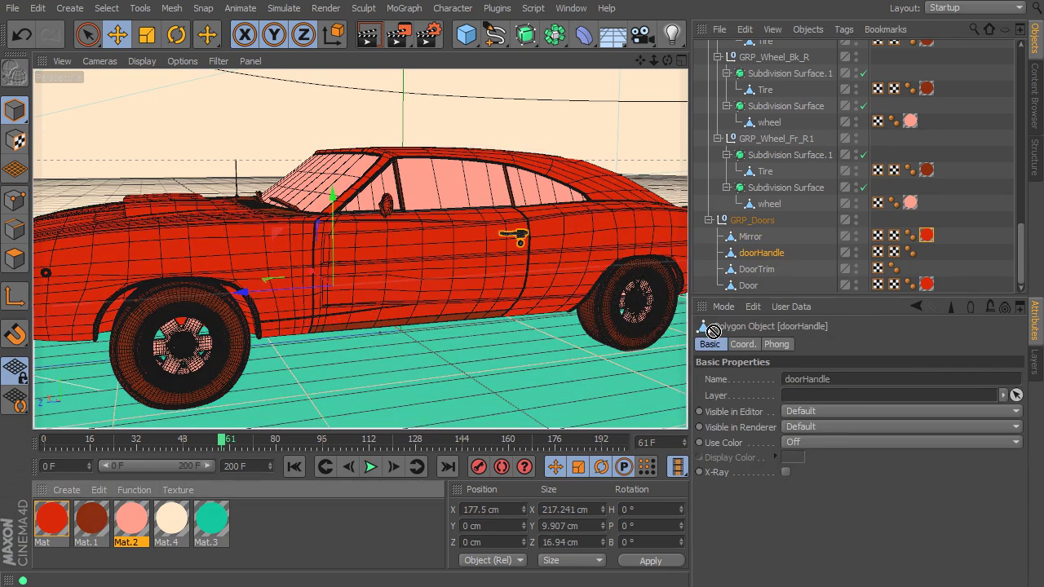
left_click_drag(776, 254, 775, 255)
left_click(757, 270)
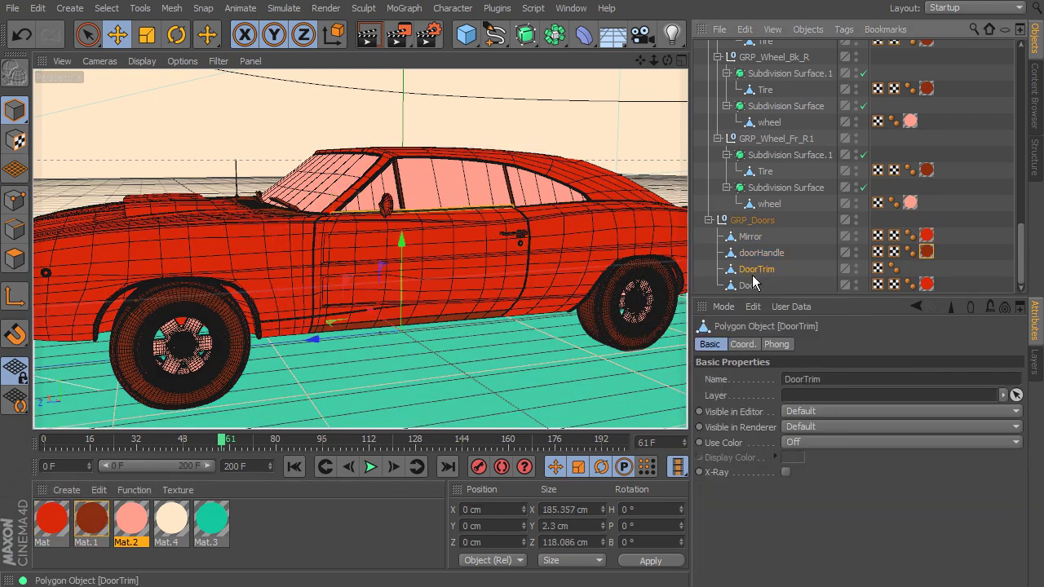
left_click_drag(87, 514, 766, 270)
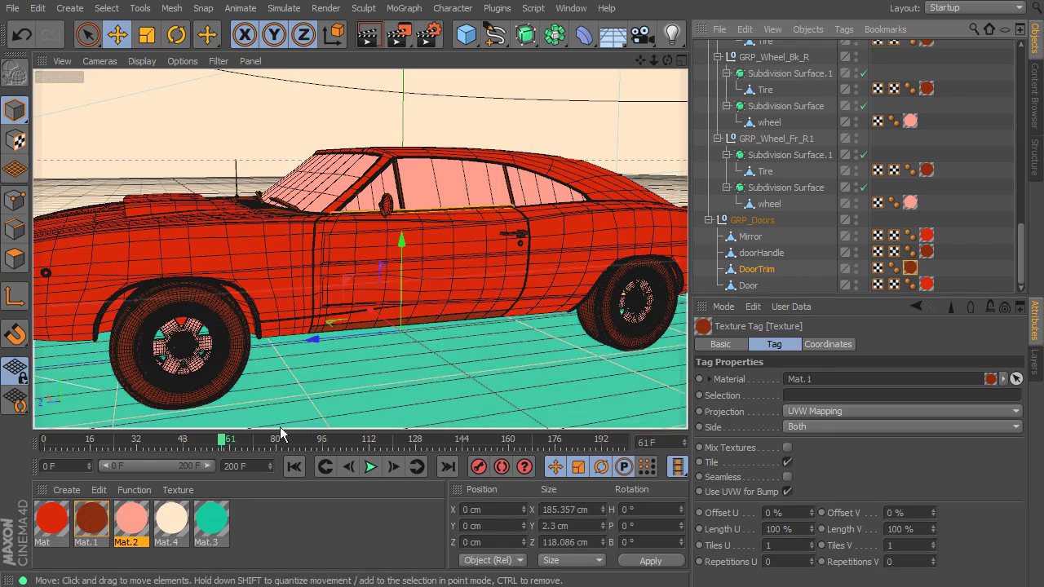
Render frame 200 to the Picture Viewer and enlarge its window to examine the flat-coloured car.
left_click_drag(222, 445, 662, 481)
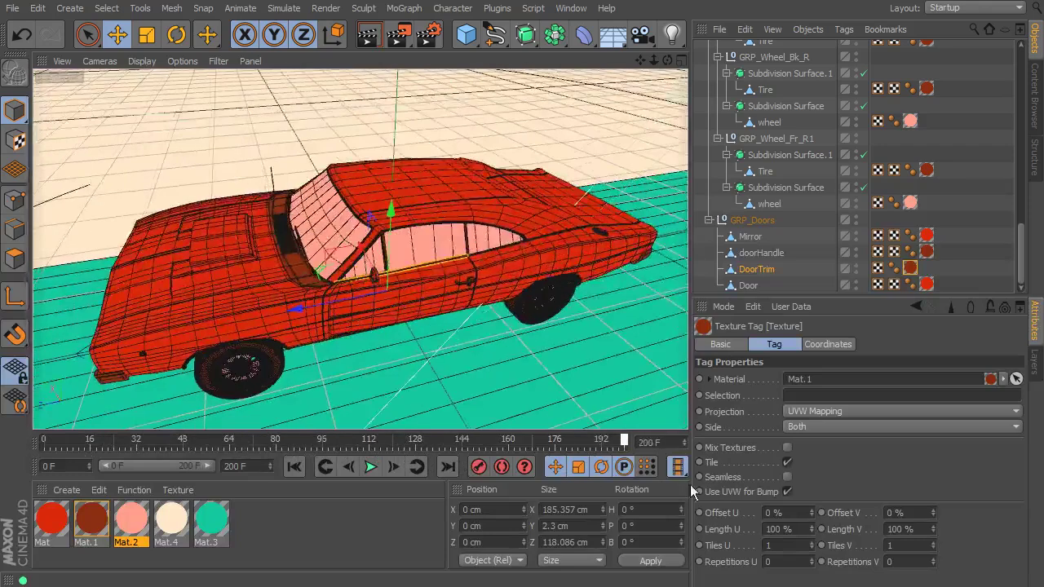
key("shift+r")
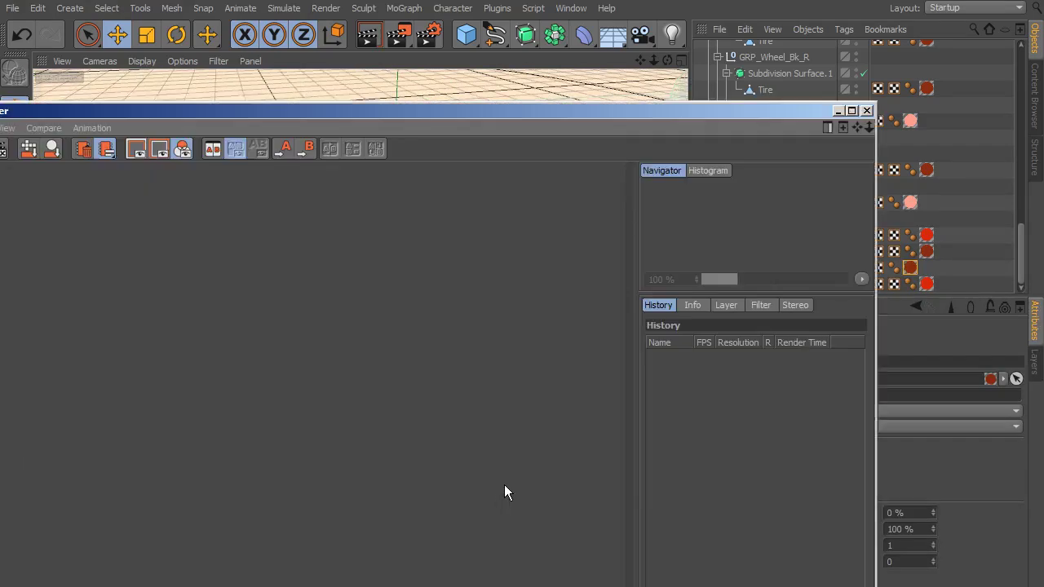
left_click_drag(424, 111, 501, 9)
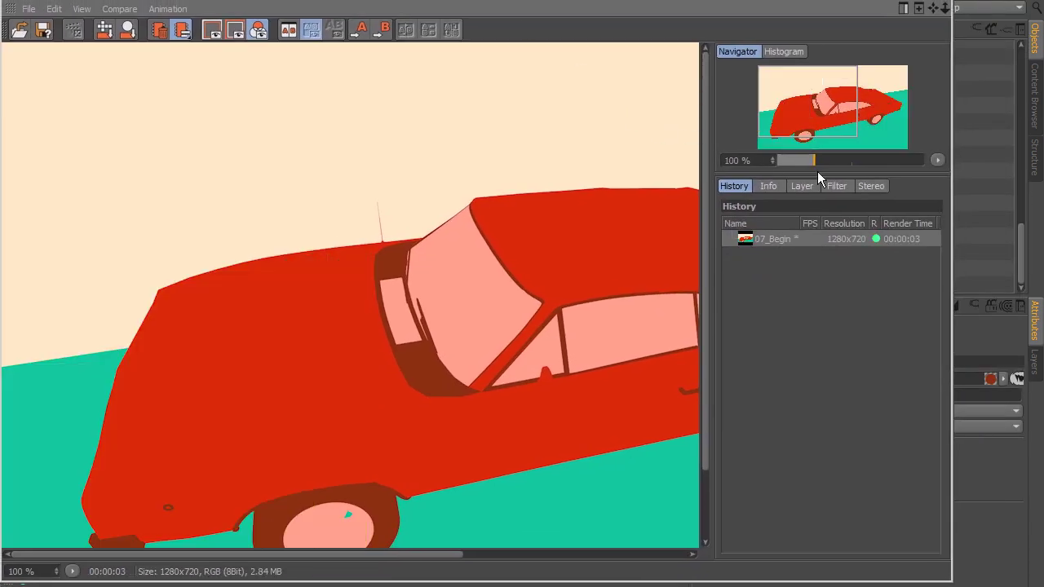
left_click_drag(953, 208, 1043, 208)
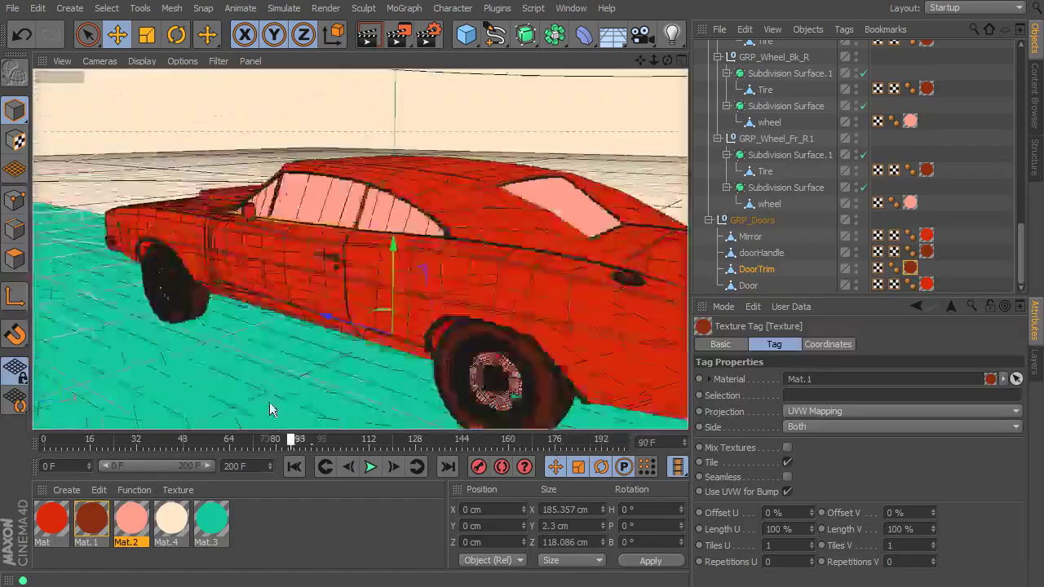
Switch the viewport display to Gouraud Shading at frame 29 and scrub to frame 200 to review the car without lines.
left_click_drag(270, 403, 127, 392)
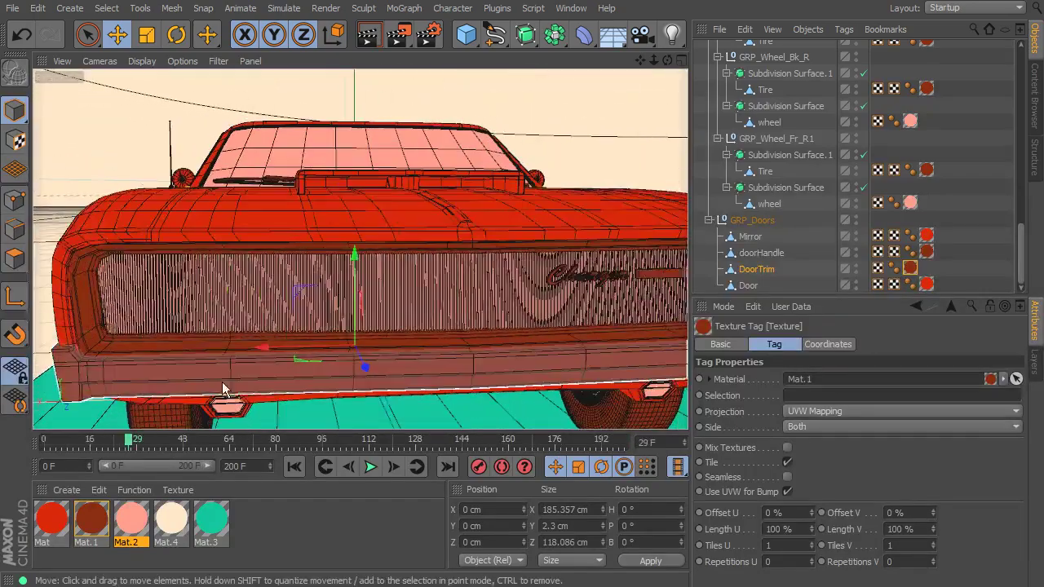
left_click(140, 61)
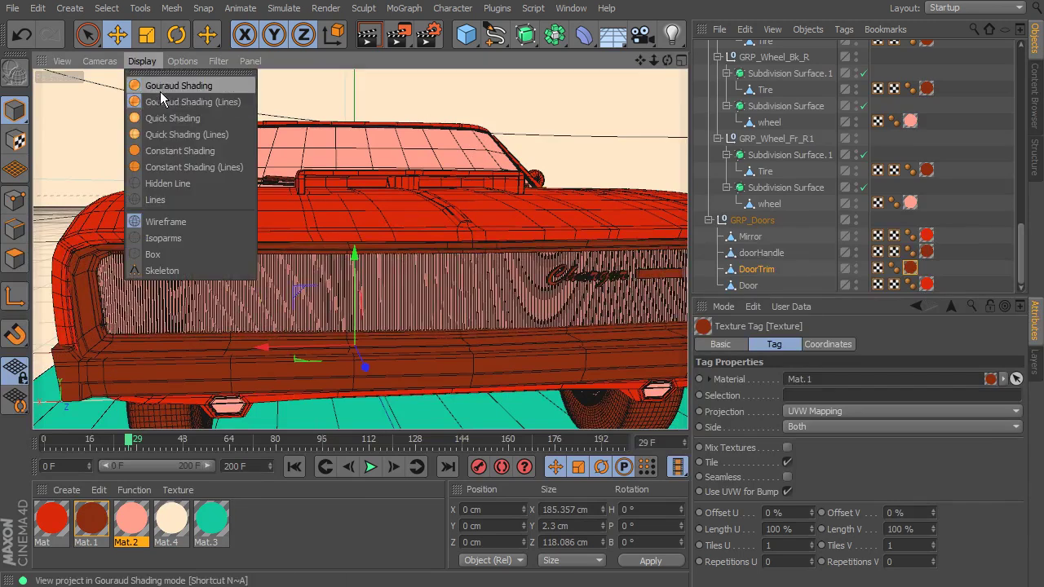
left_click(160, 88)
left_click_drag(131, 441, 643, 482)
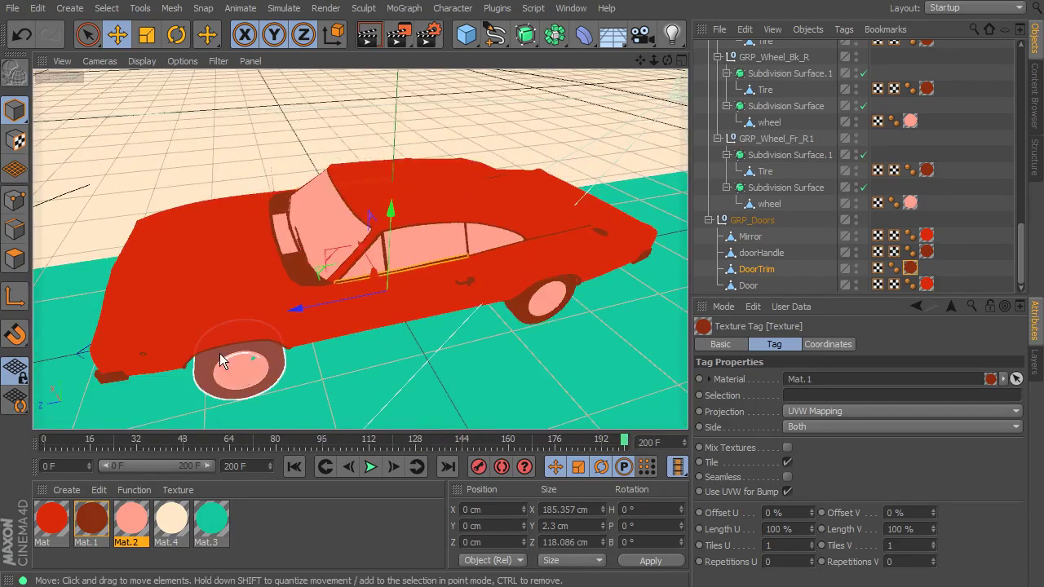